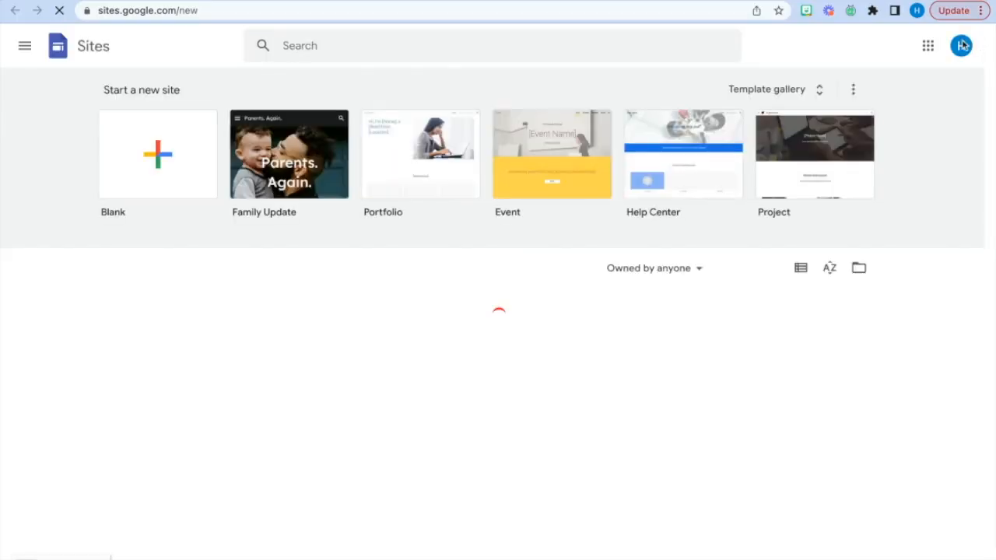
- Switch to the ASU account and create a new blank site
left_click(964, 46)
left_click(795, 194)
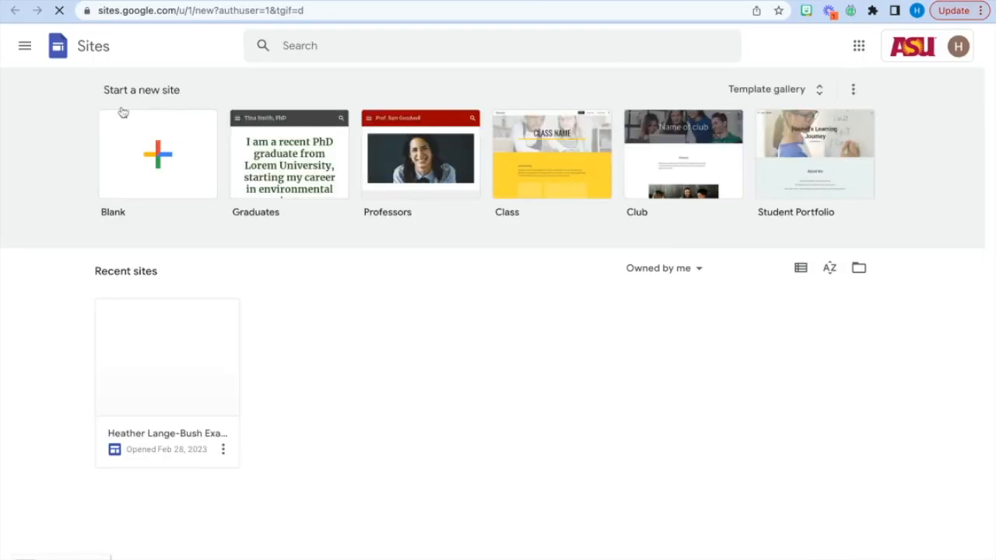
left_click(161, 161)
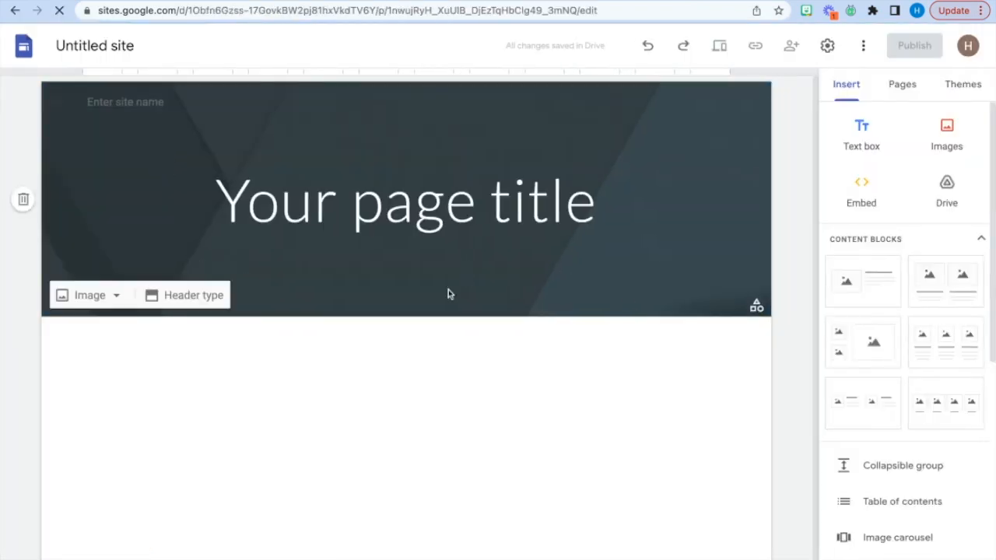
- Name the site document "Ed Studies Internship - " followed by the owner's first name
left_click(121, 50)
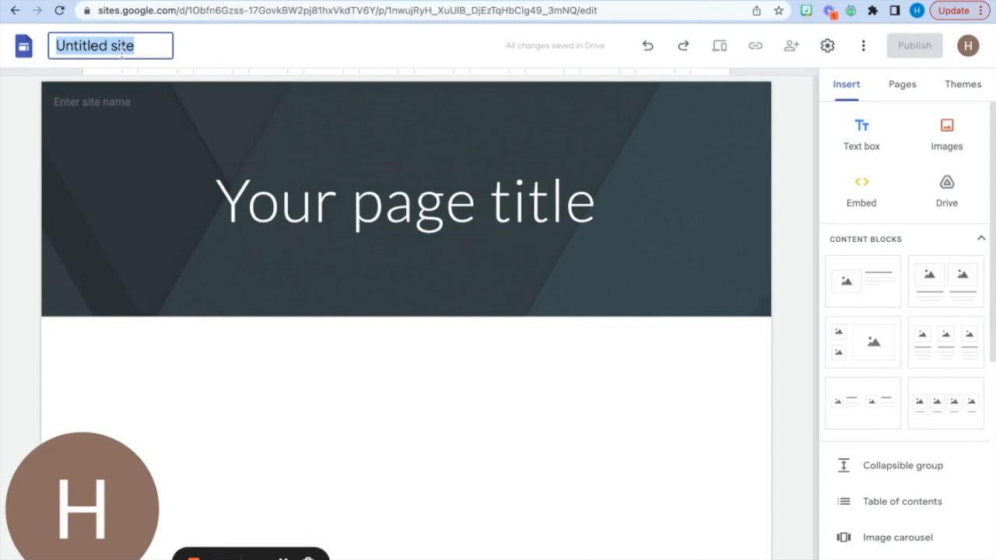
type("Ed Studi")
key("Return")
left_click(119, 49)
type("es Int")
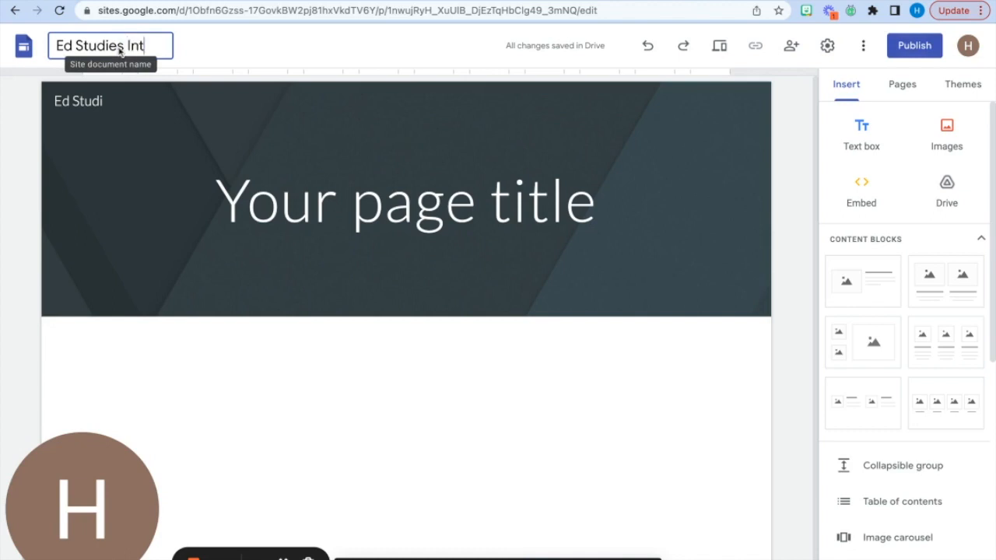
type("ernship ")
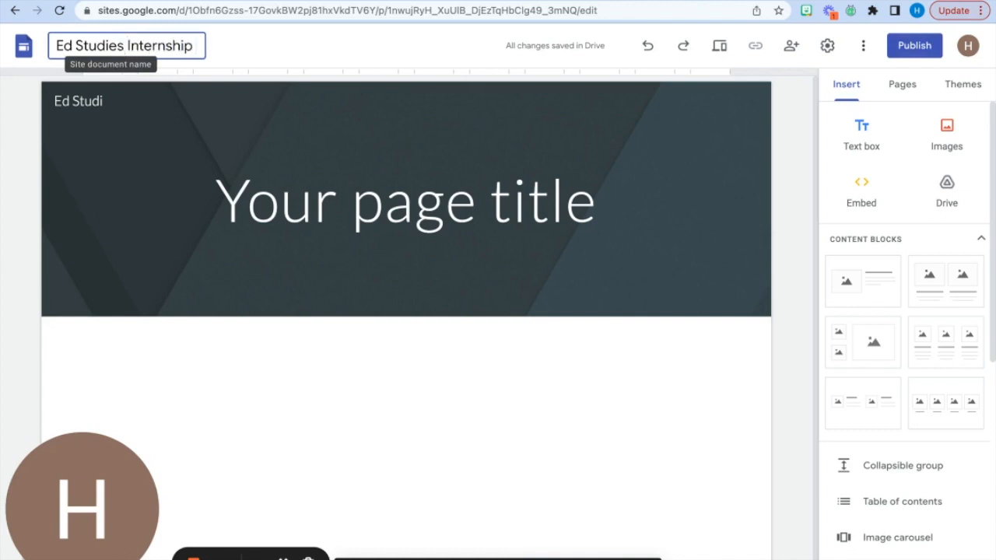
type("- Heather")
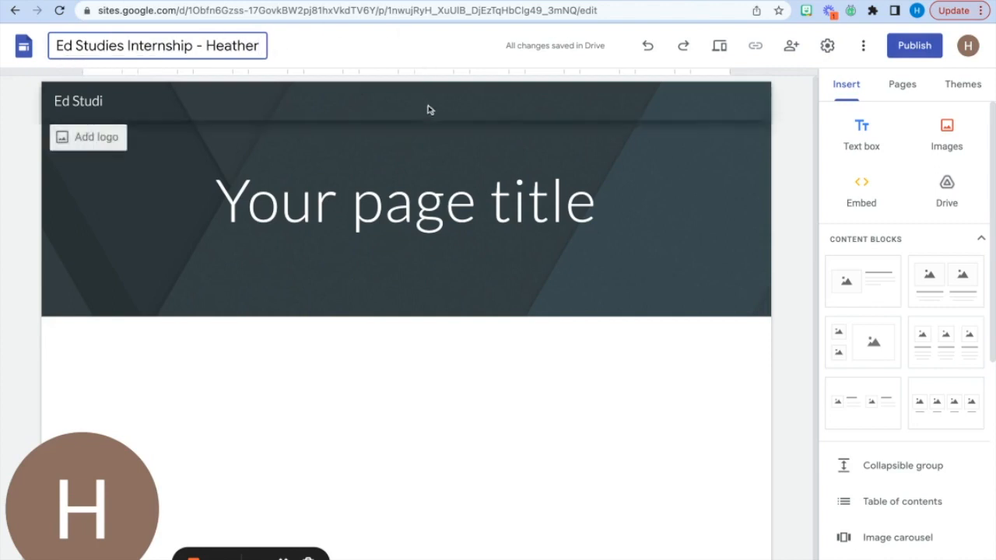
left_click(448, 121)
- Check the Canvas portfolio assignment for the required pages and show the site's list of pages
left_click(280, 6)
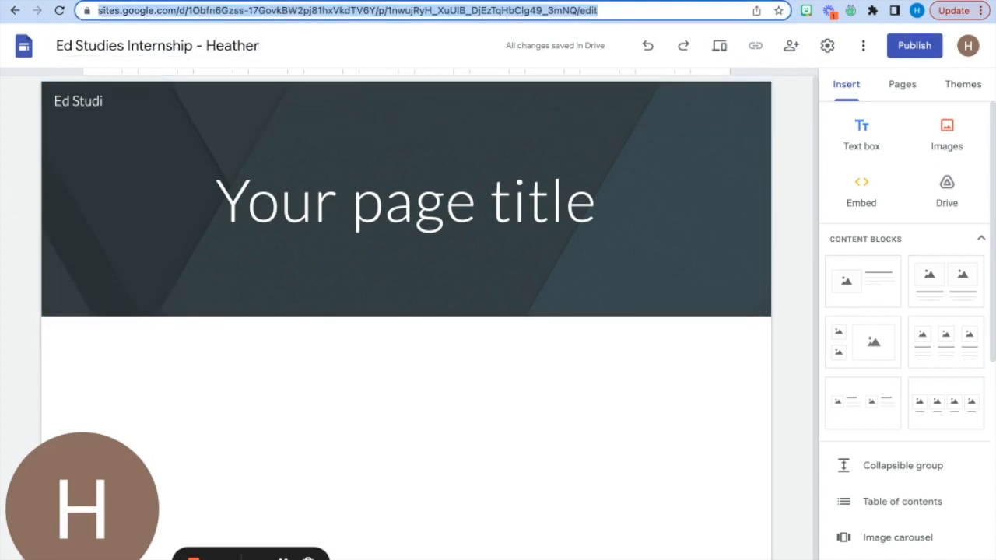
left_click(280, 0)
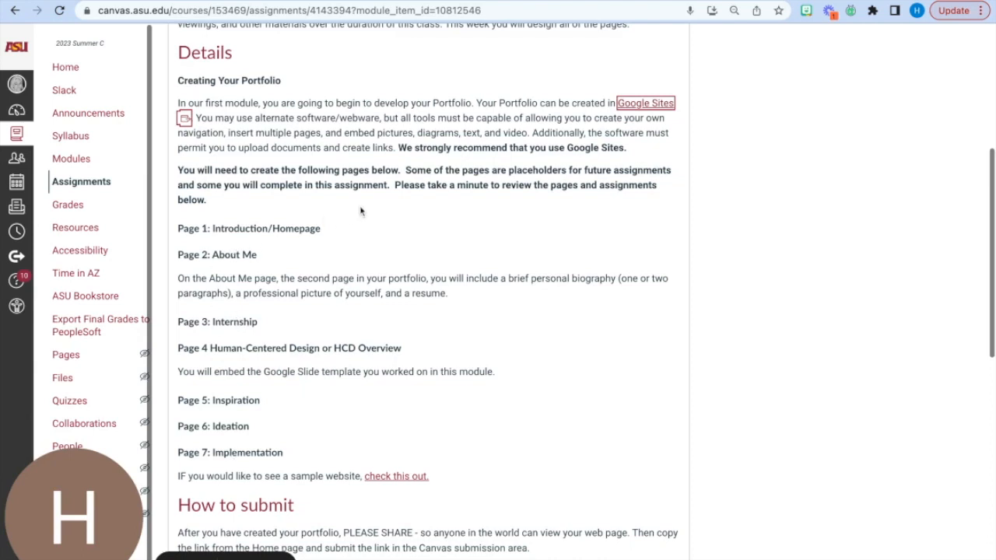
left_click(420, 0)
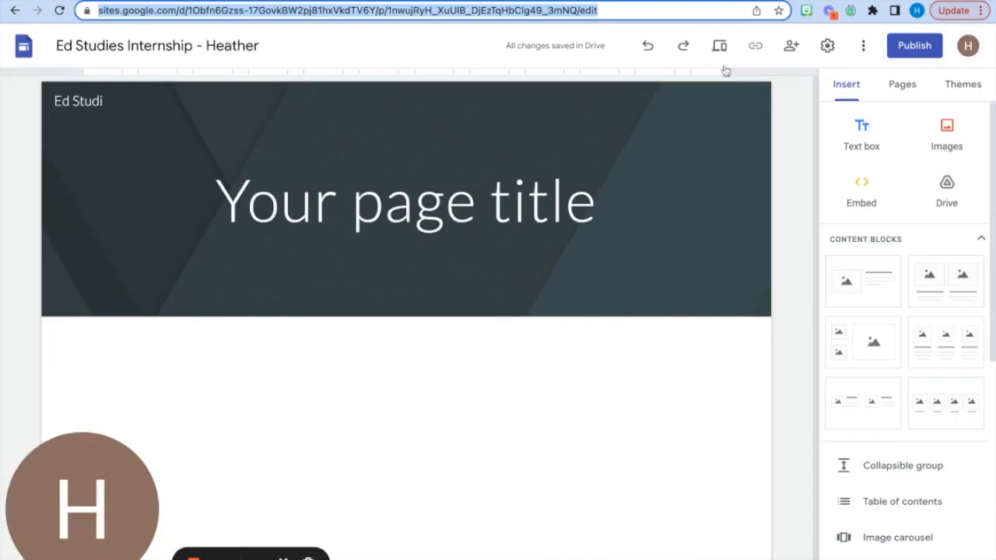
left_click(906, 87)
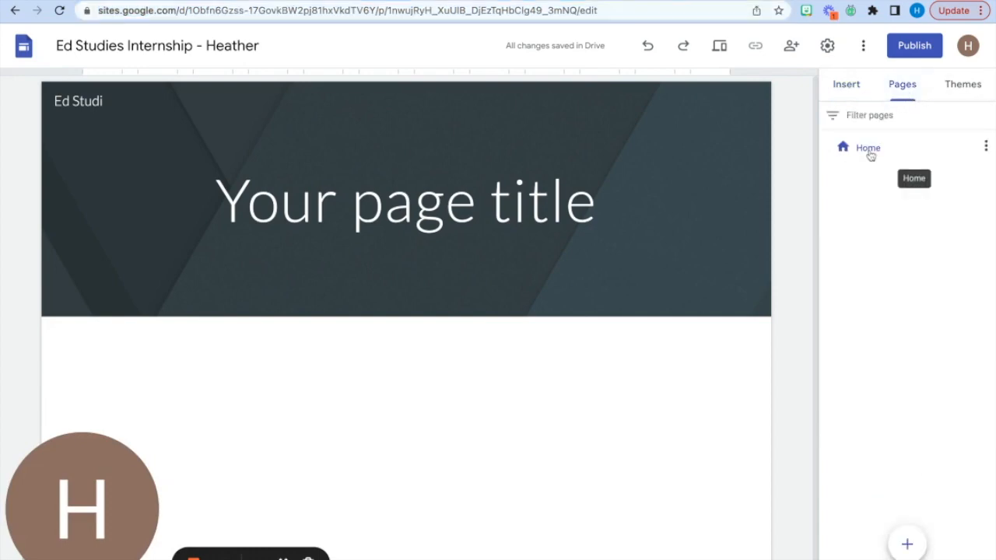
key("ctrl+shift+Tab")
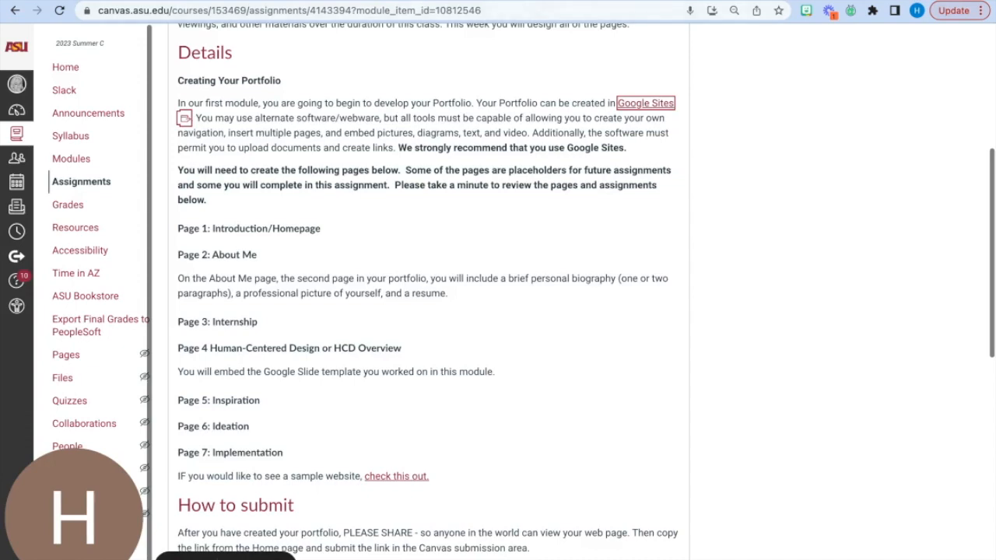
key("ctrl+Tab")
key("ctrl+shift+Tab")
key("ctrl+Tab")
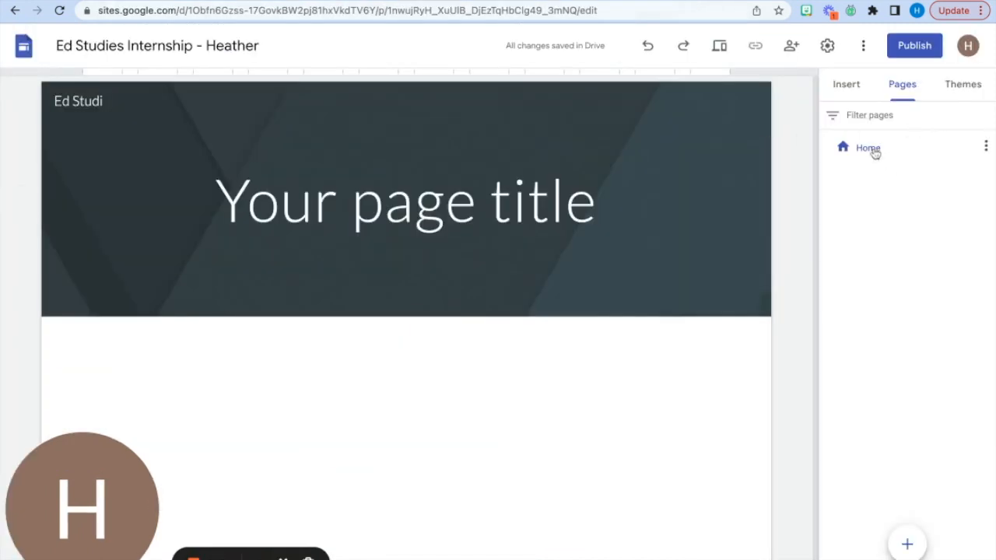
- Rename the Home page as "Introduction/Homepage"
left_click(986, 146)
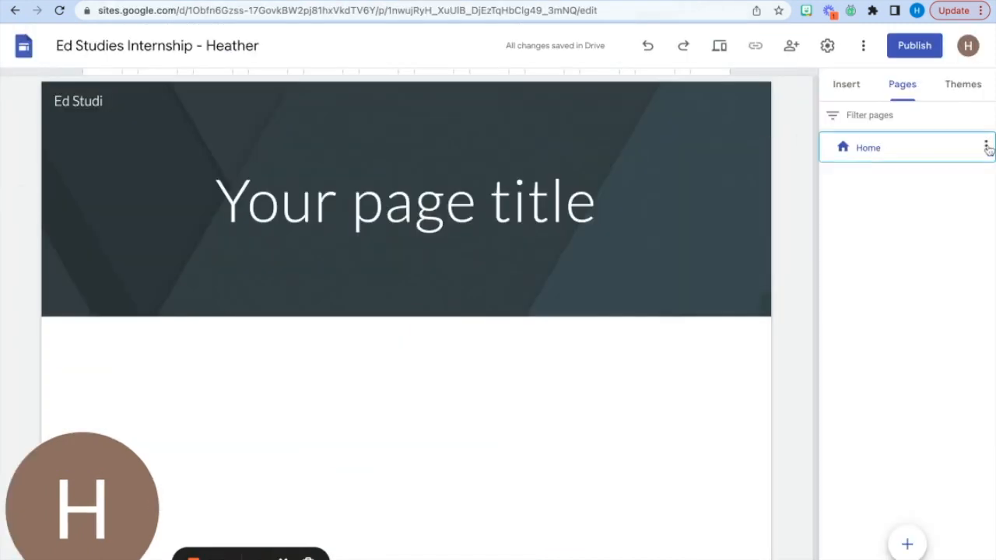
left_click(829, 186)
double_click(880, 155)
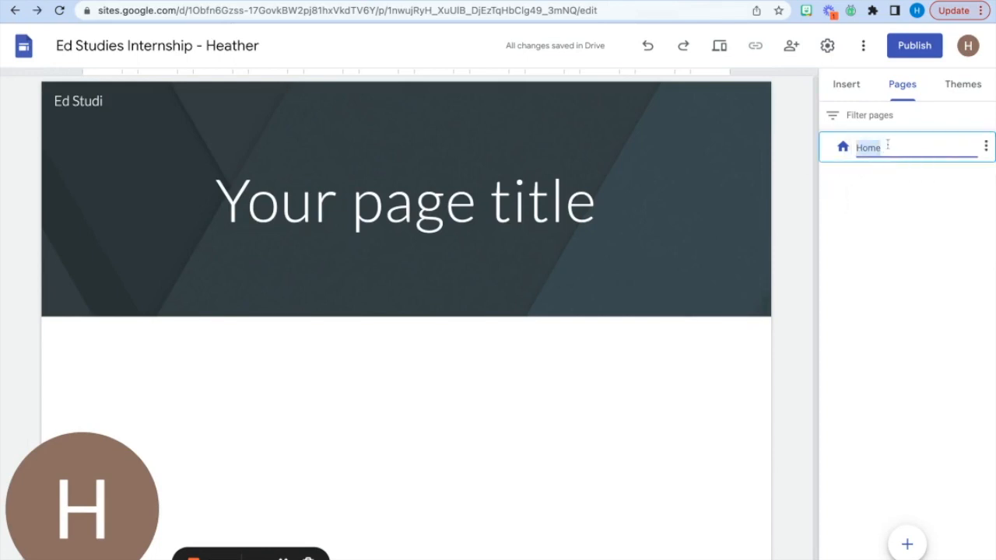
type("Introduction/")
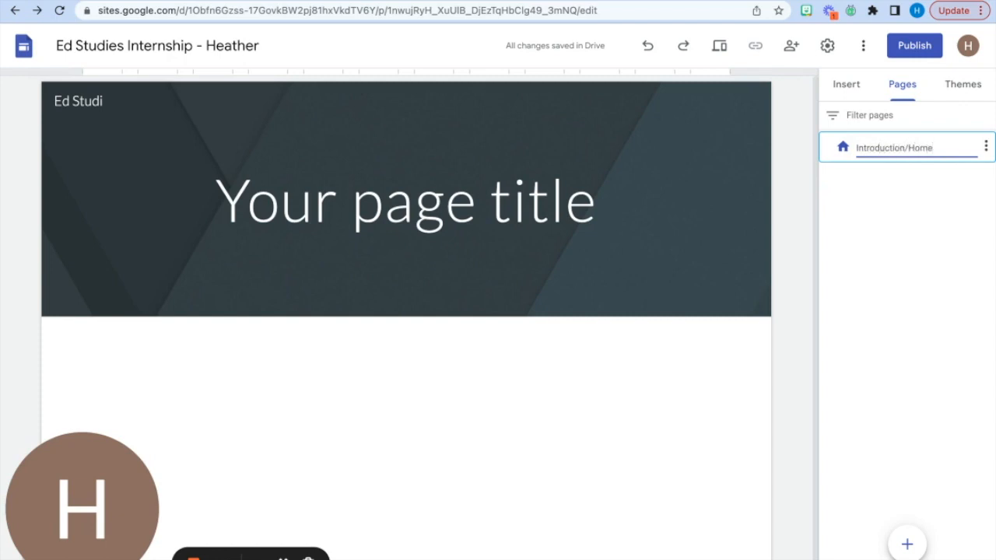
key("Return")
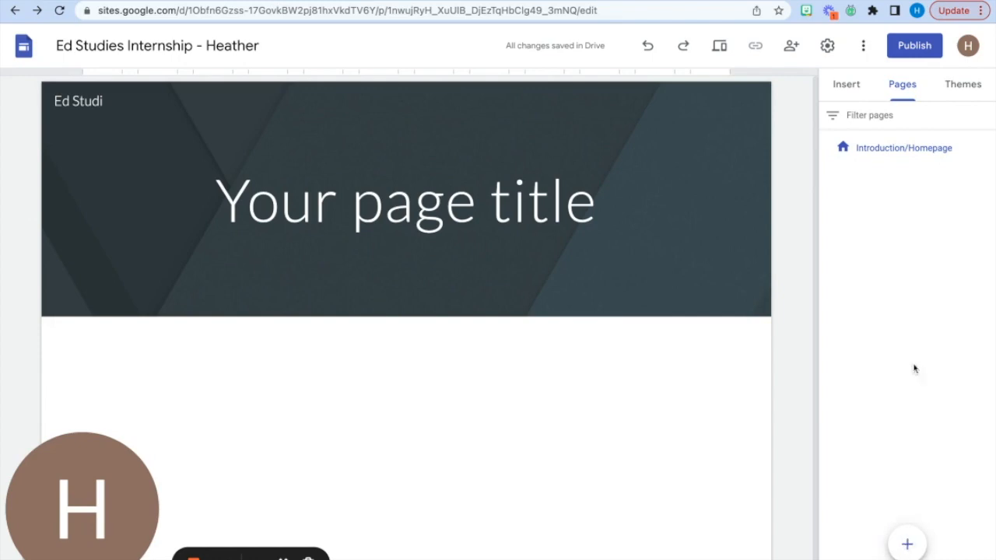
- Add a new page named "About Me", taking the name from page 2 of the Canvas assignment
left_click(907, 543)
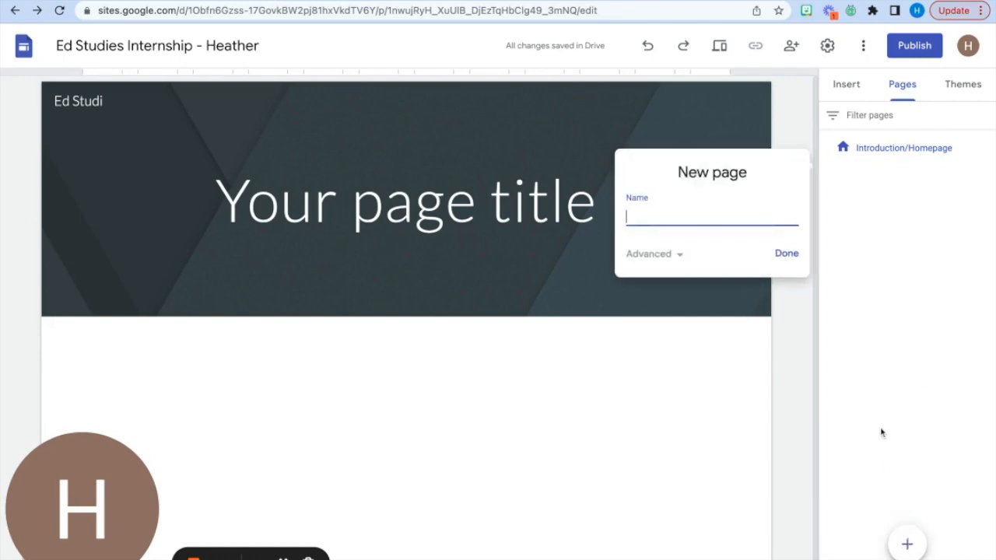
left_click(274, 0)
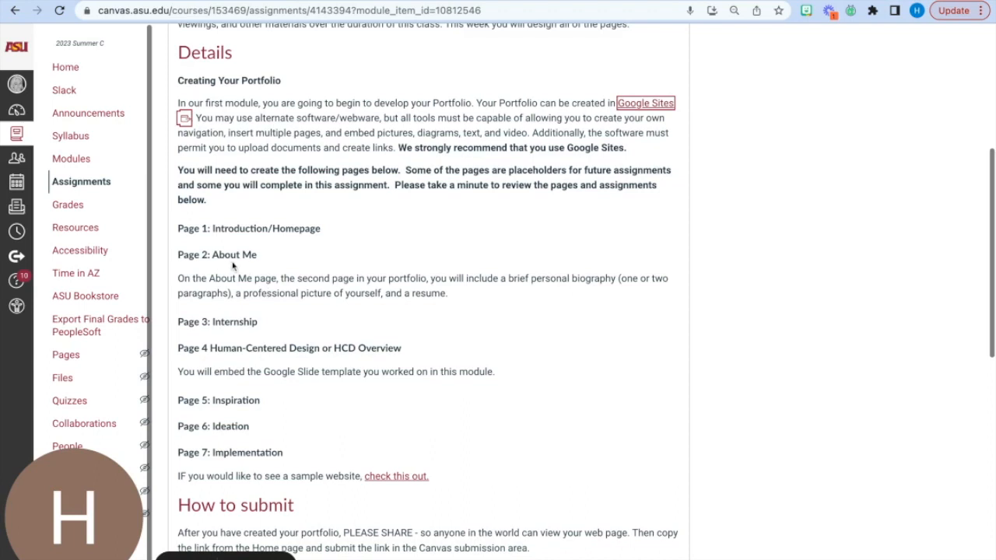
left_click(390, 0)
type("About Me")
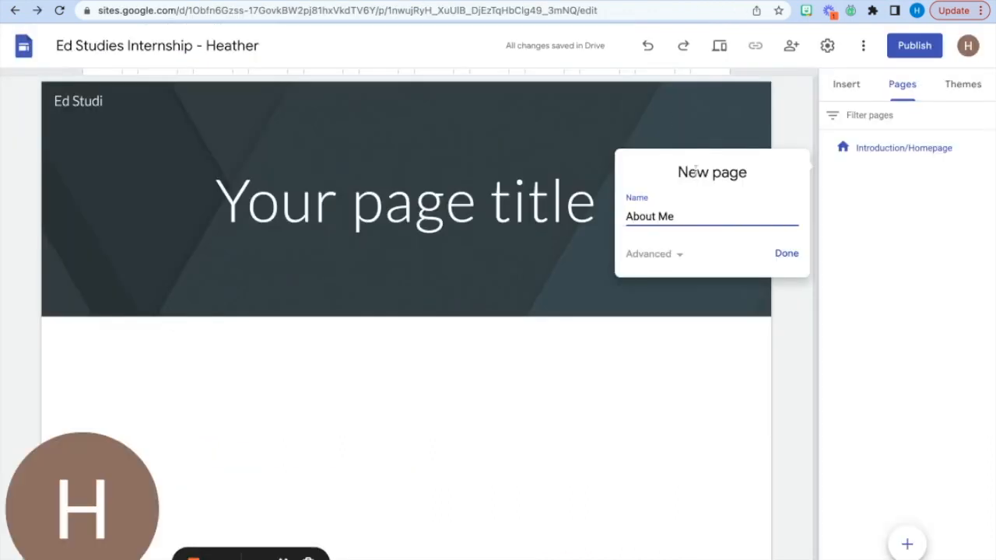
left_click(785, 253)
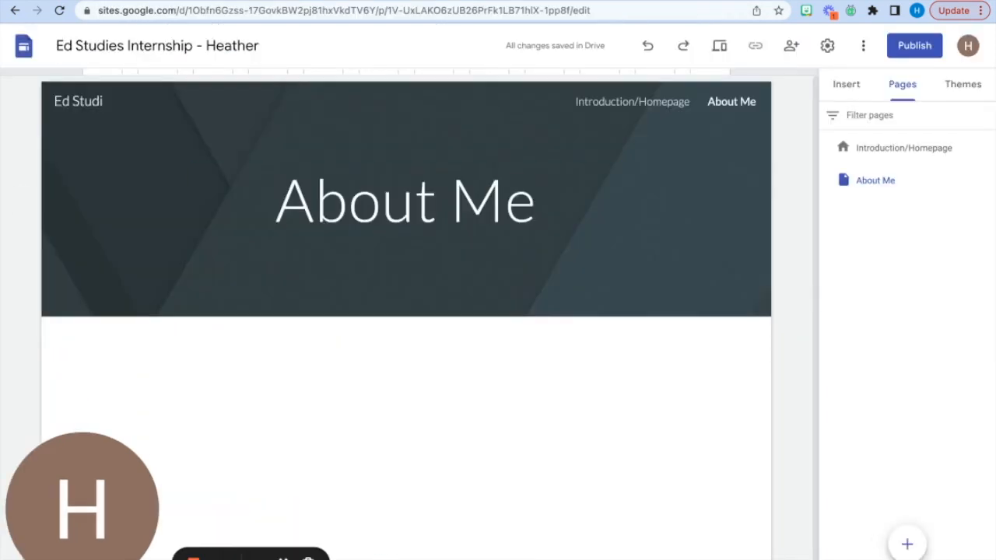
- Add a new page named "Internship" to the site
left_click(909, 545)
type("inters")
key("BackSpace")
key("BackSpace")
key("BackSpace")
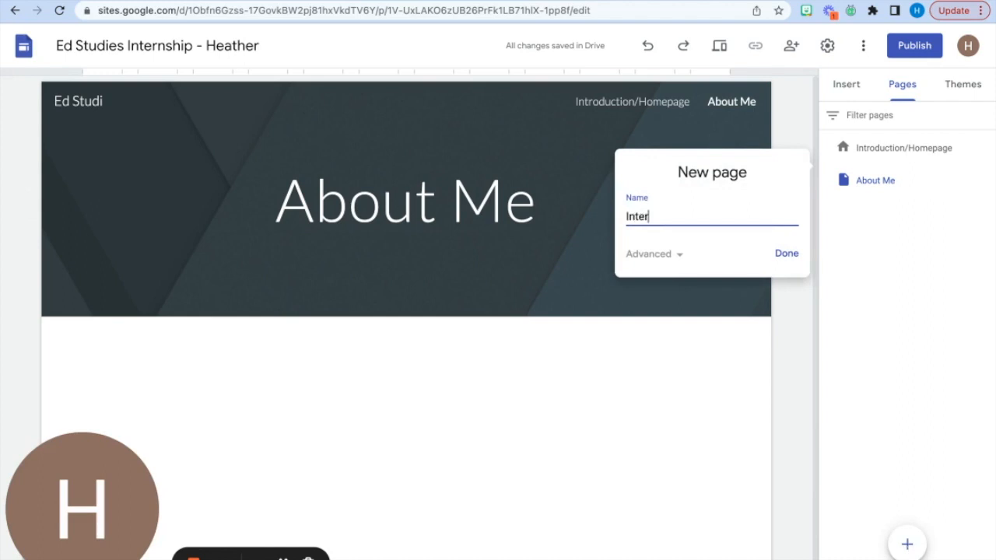
type("ernship")
left_click(786, 255)
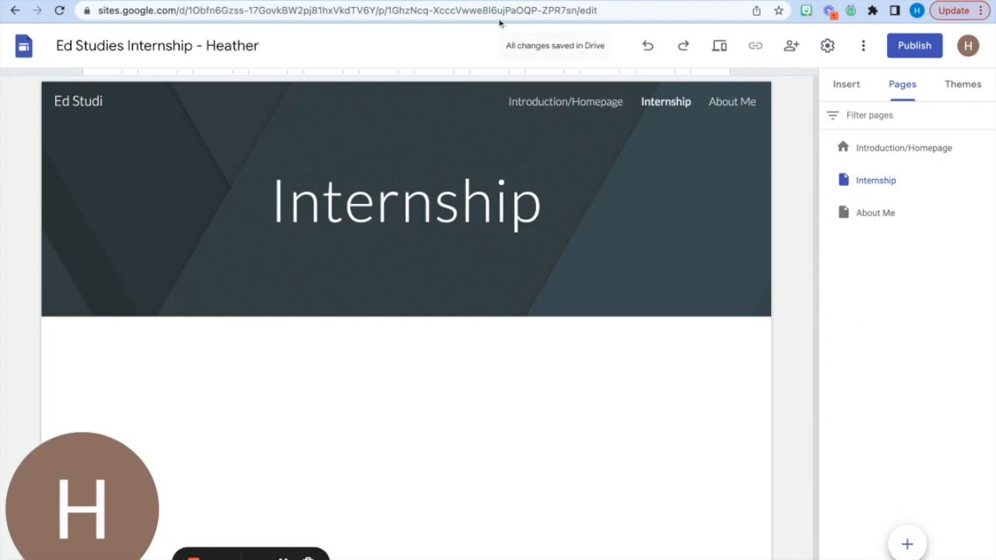
- Check page 4 in the Canvas assignment and add a new page named "HCD" to the site
left_click(253, 2)
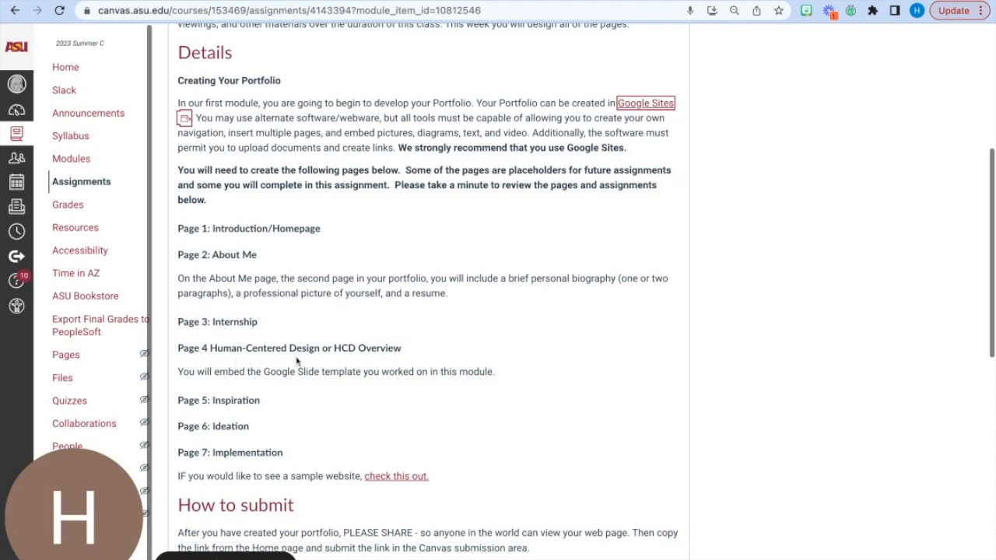
left_click(459, 2)
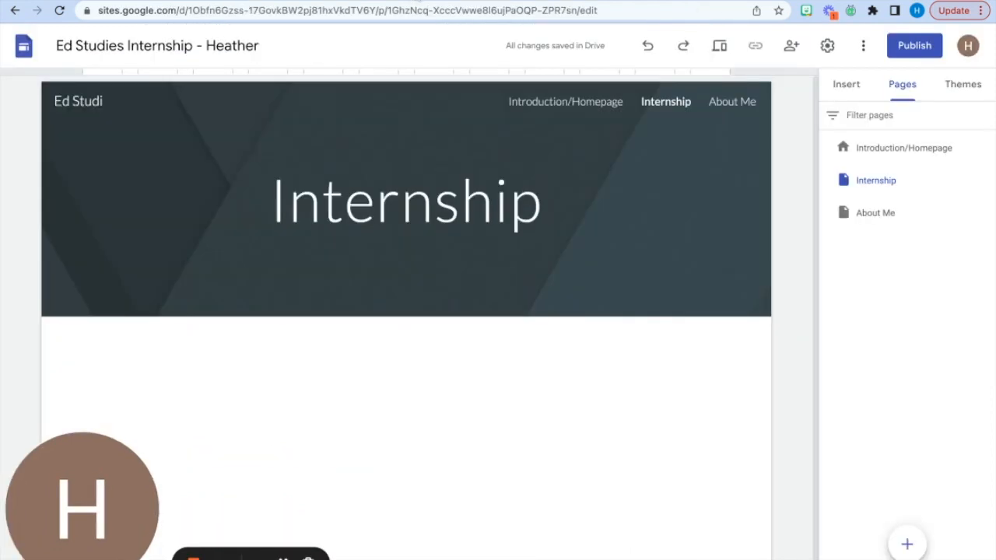
left_click(908, 544)
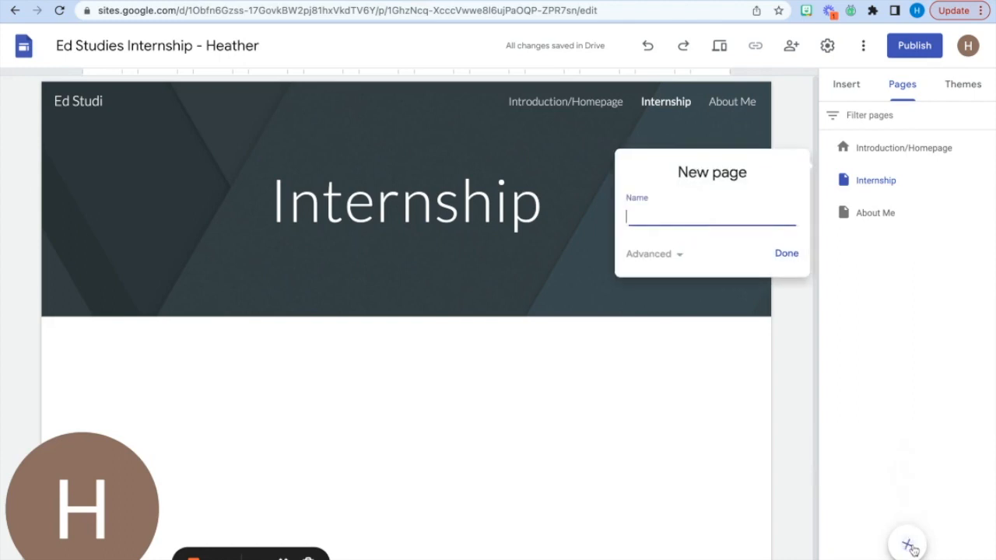
type("HCD")
left_click(785, 253)
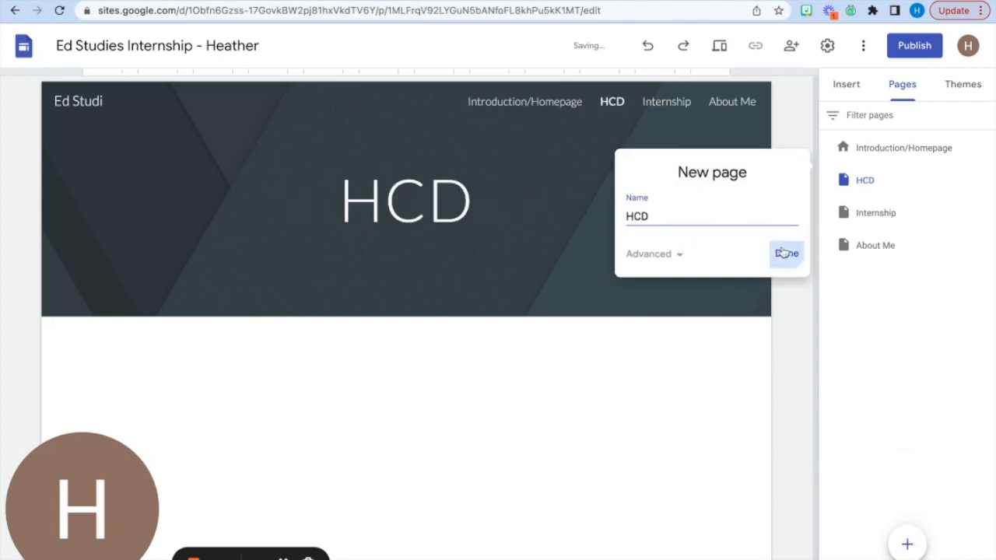
- Check page 5 in the Canvas assignment and add a new page named "Inspiration" to the site
left_click(285, 1)
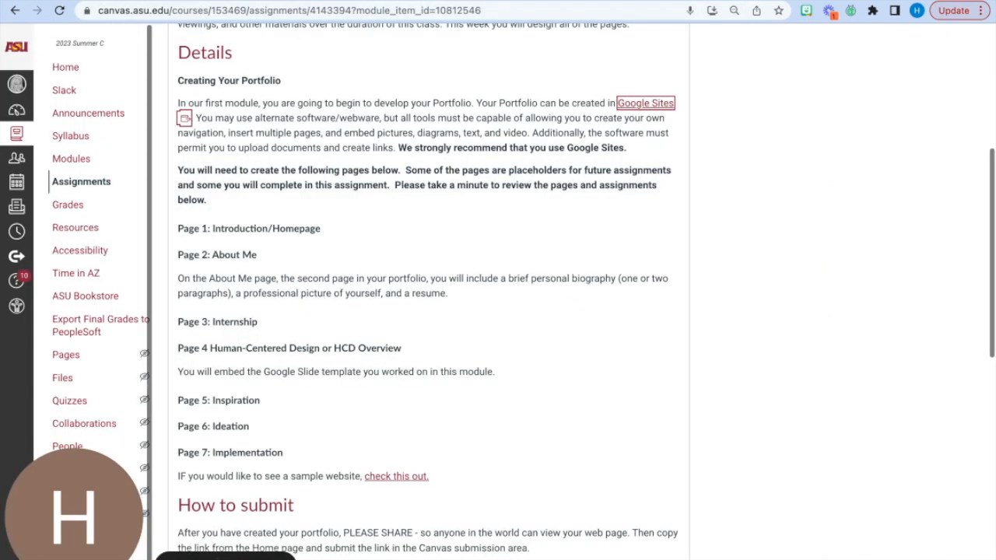
left_click(436, 1)
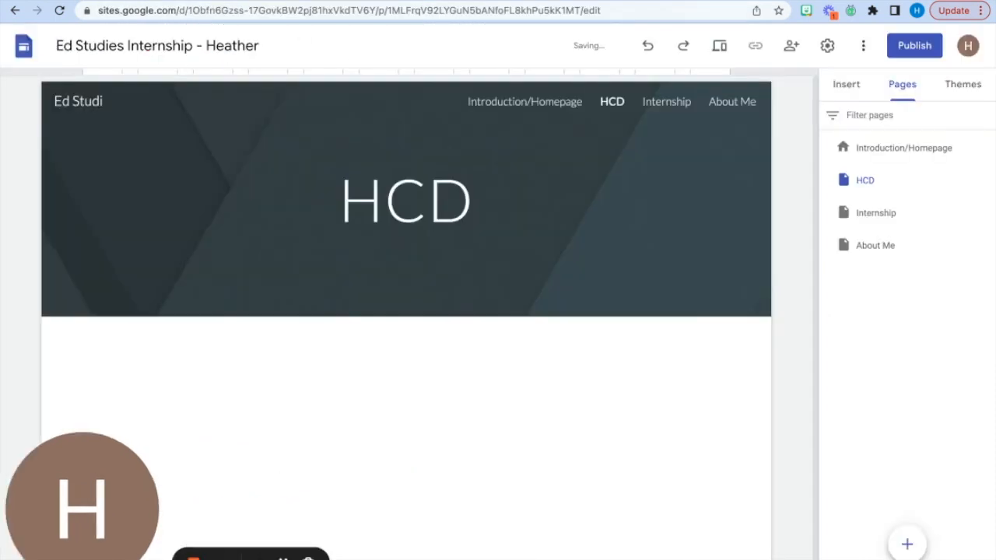
left_click(913, 545)
type("Inspiration")
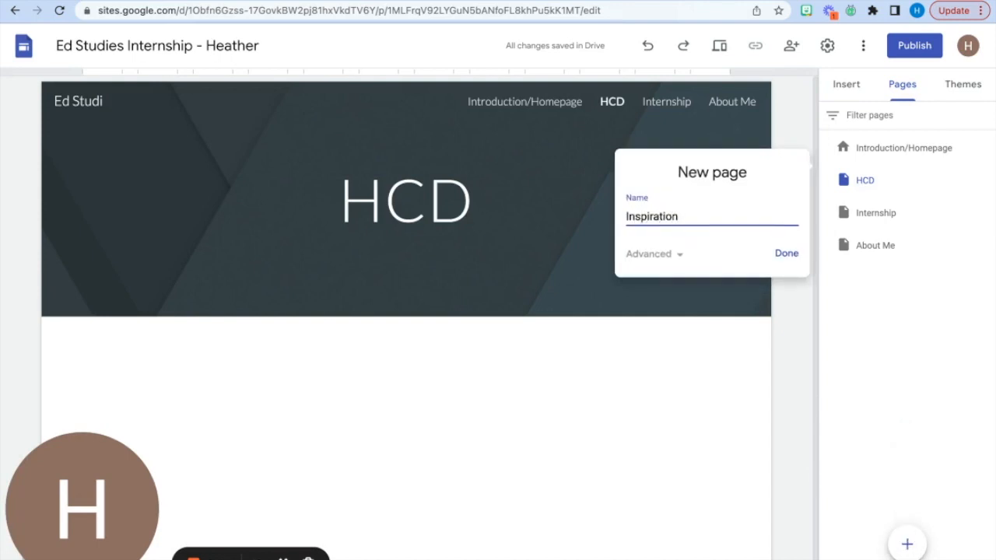
left_click(787, 253)
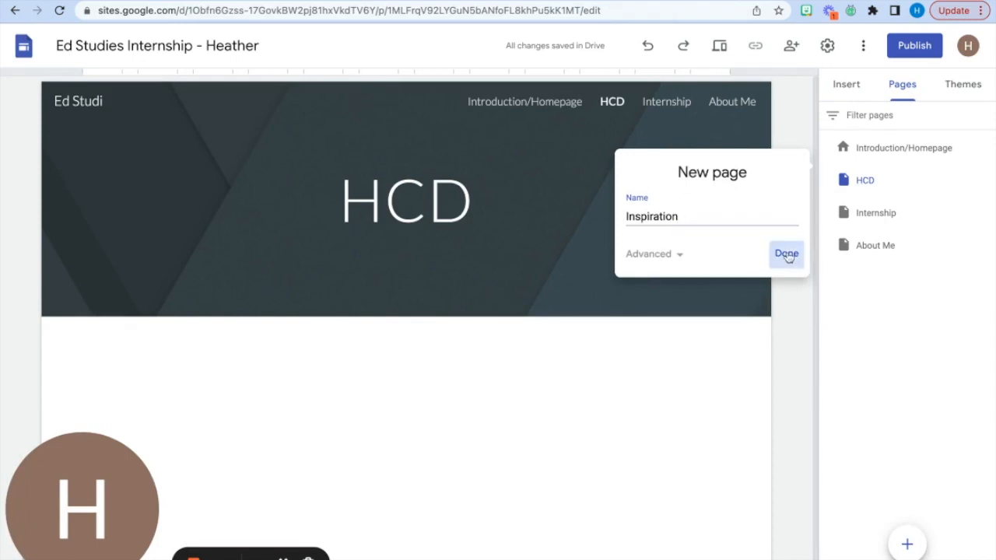
- Add a new page named "Ideation" and clear the satisfaction survey from the page list
left_click(907, 543)
type("U")
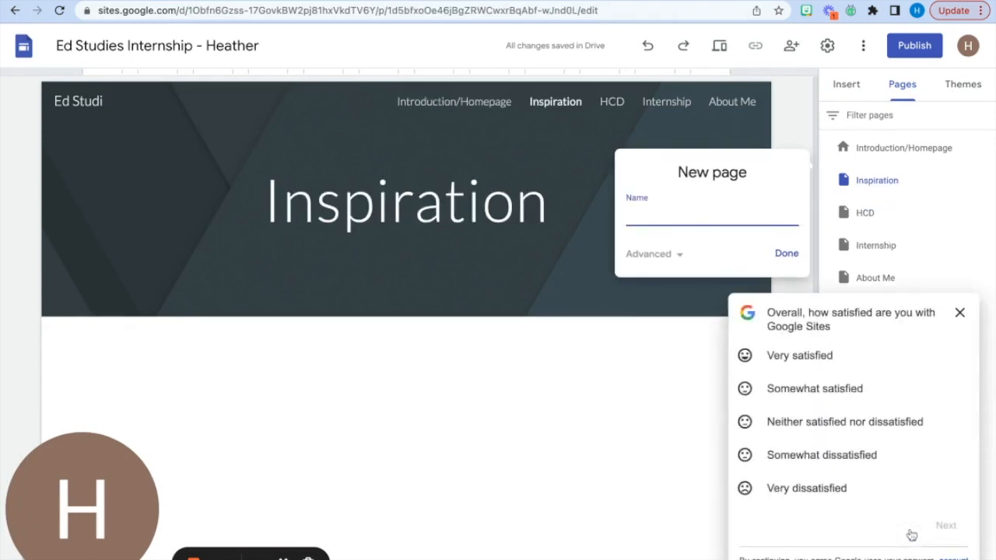
type("Ideation")
key("Return")
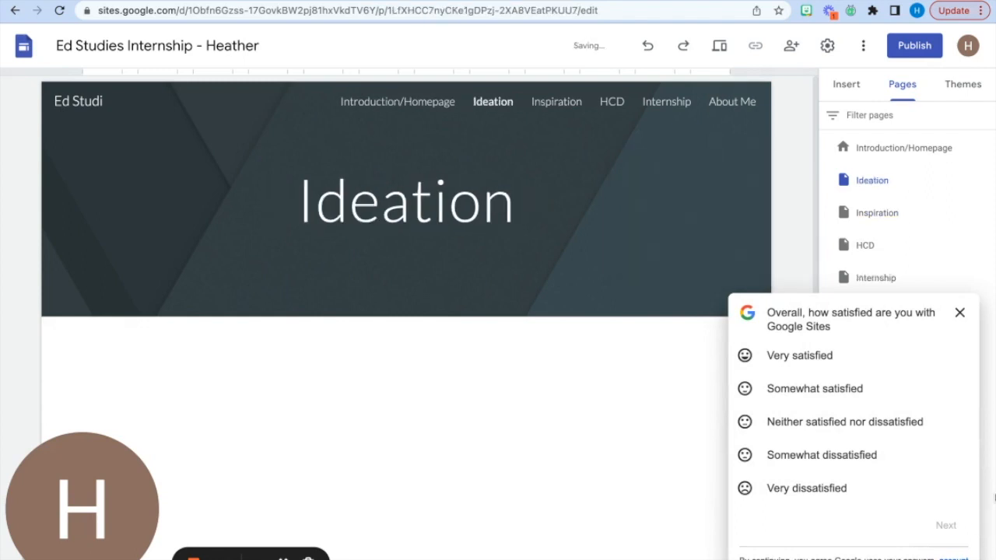
left_click(815, 388)
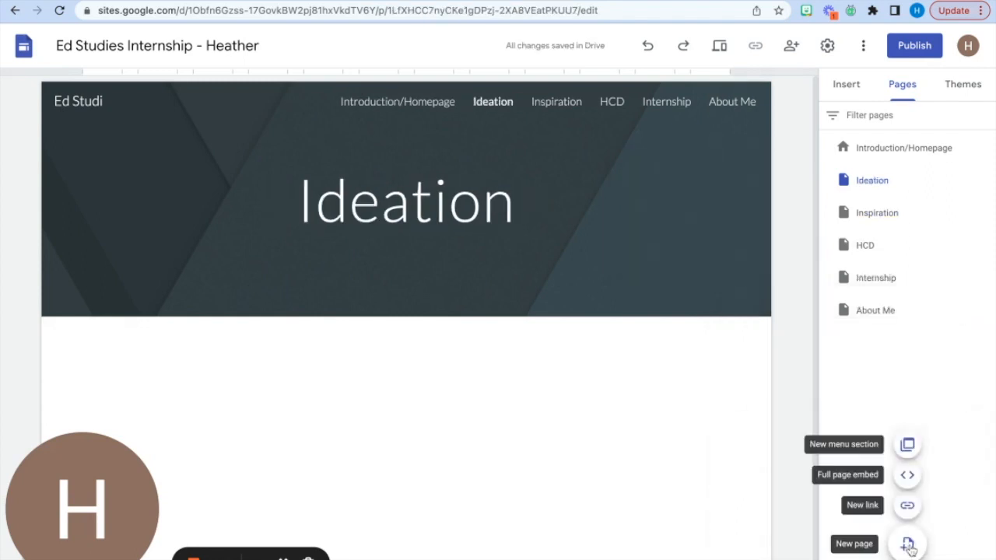
- Add a new page named "Implementation" to the site
left_click(909, 547)
type("Implementation")
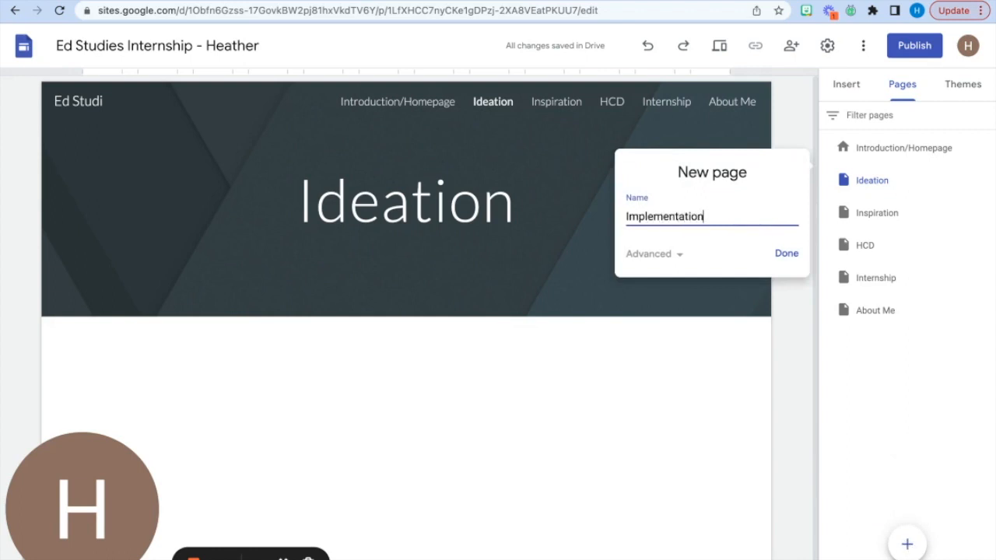
left_click(783, 255)
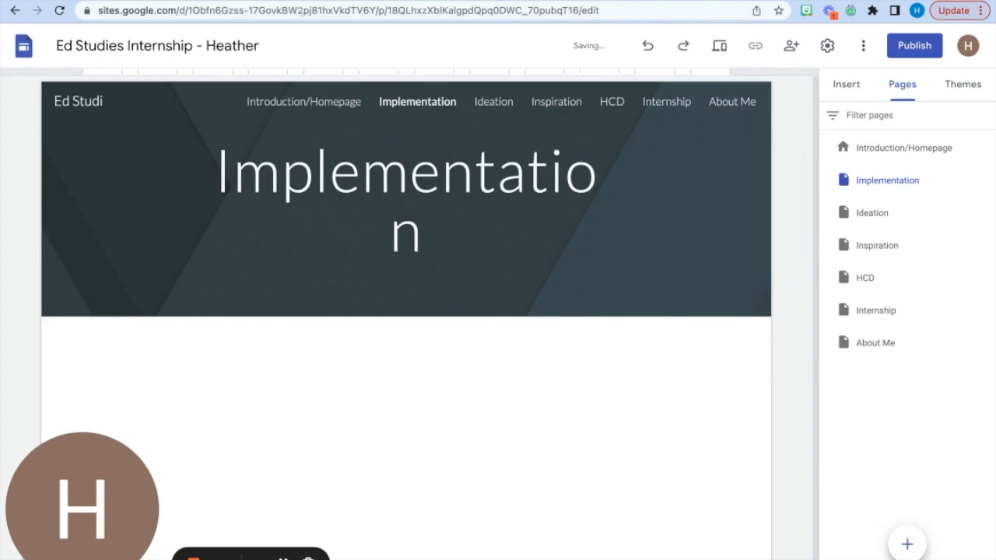
- Check the required page order in the Canvas assignment and move the About Me page directly below Introduction/Homepage
left_click(294, 0)
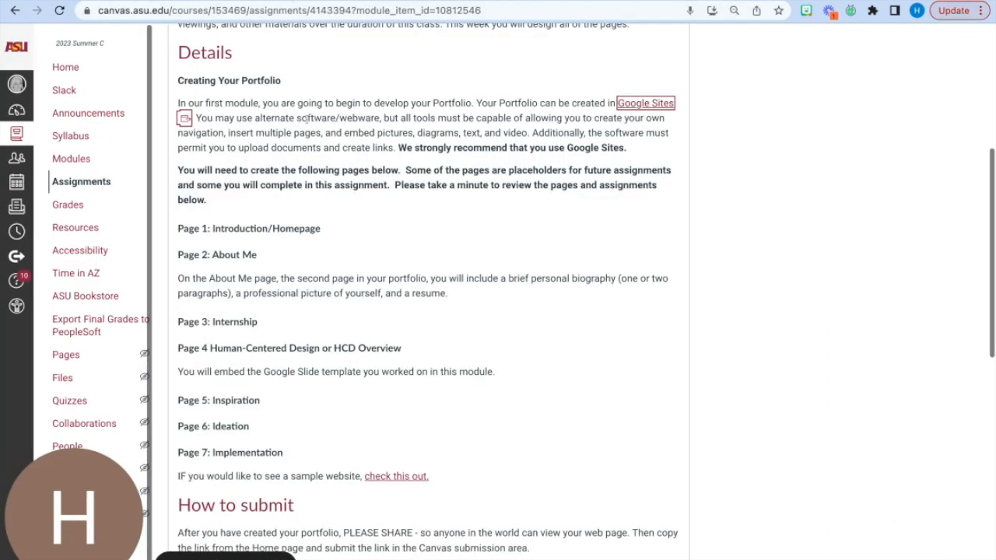
left_click(436, 1)
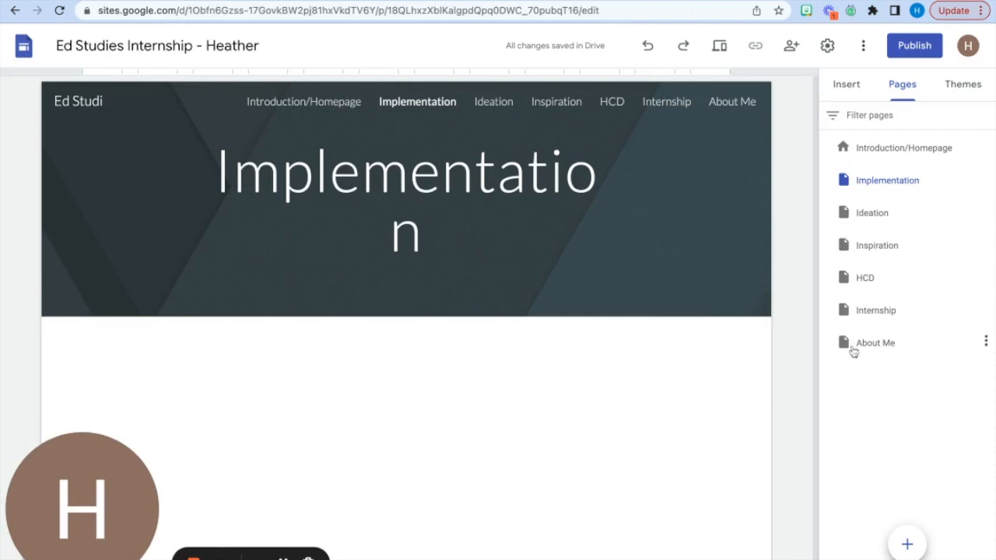
left_click_drag(851, 347, 852, 184)
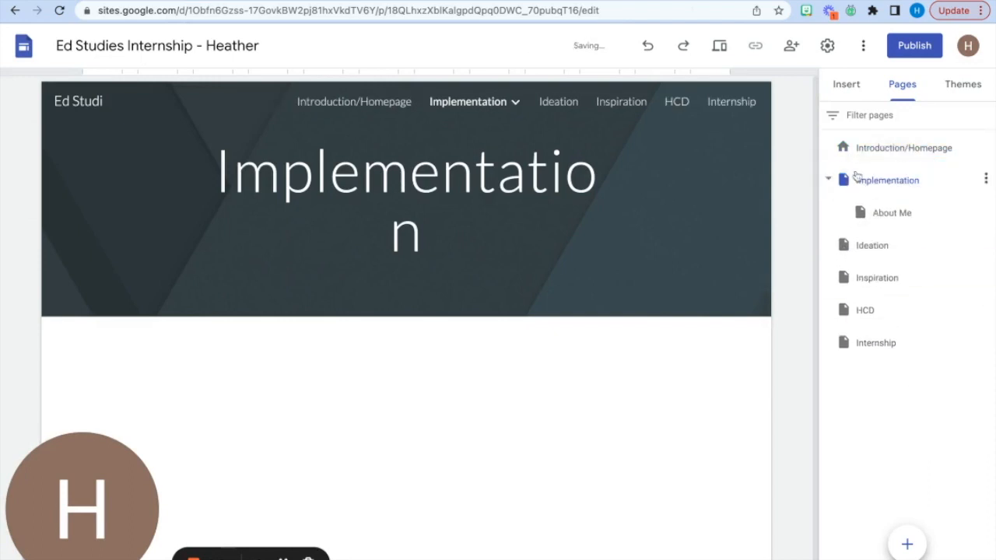
left_click_drag(865, 216, 851, 385)
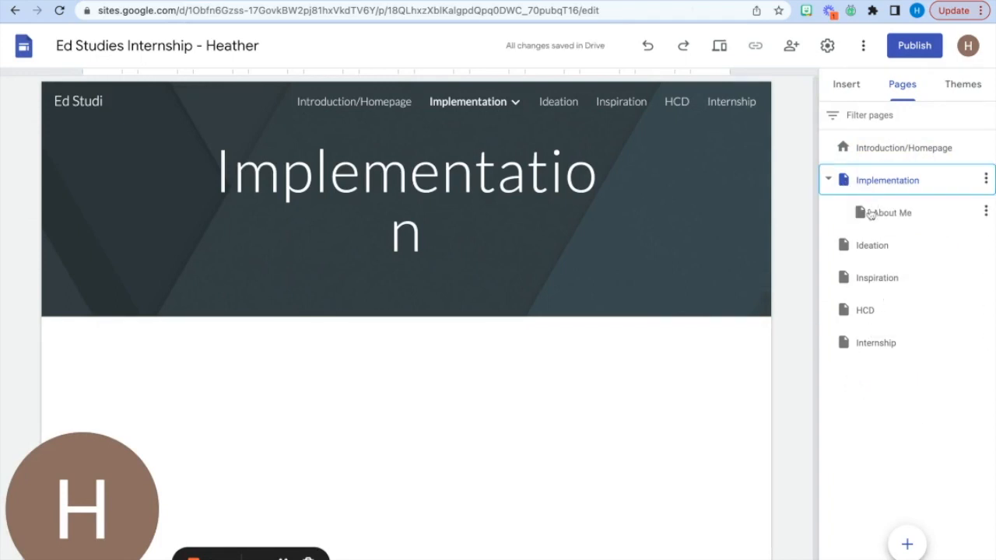
left_click_drag(863, 212, 856, 178)
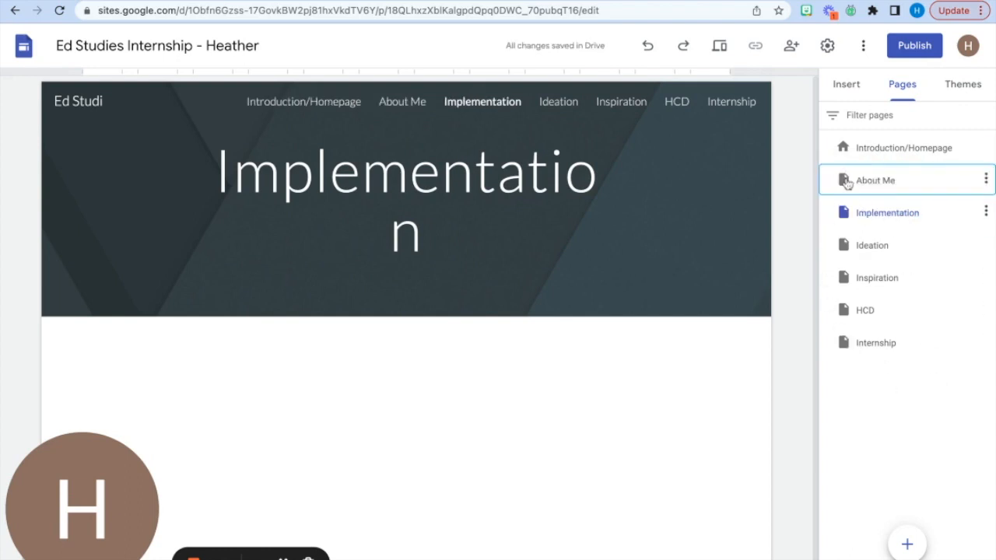
- Reorder the remaining pages below About Me as Internship, HCD, Inspiration, Ideation and Implementation
left_click_drag(844, 346, 836, 210)
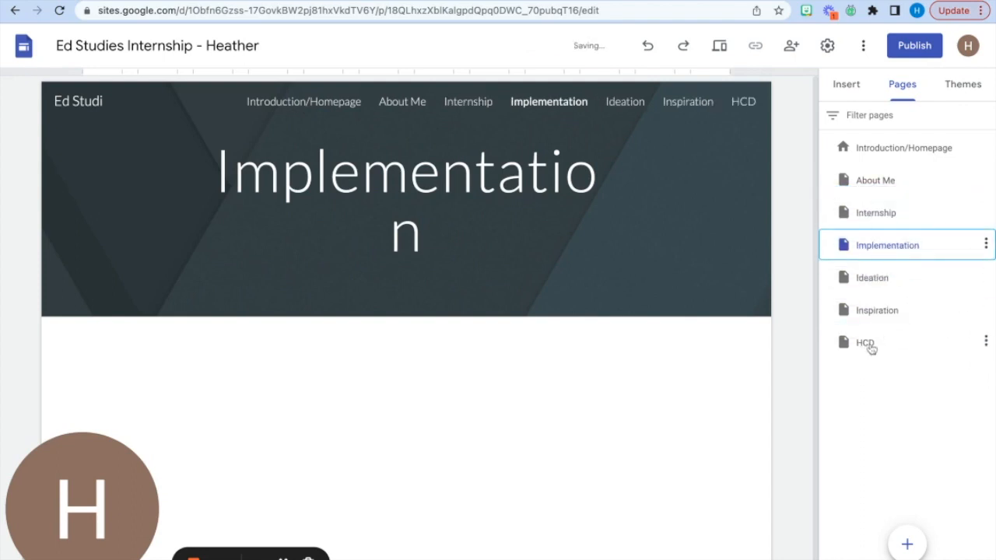
left_click_drag(848, 343, 830, 242)
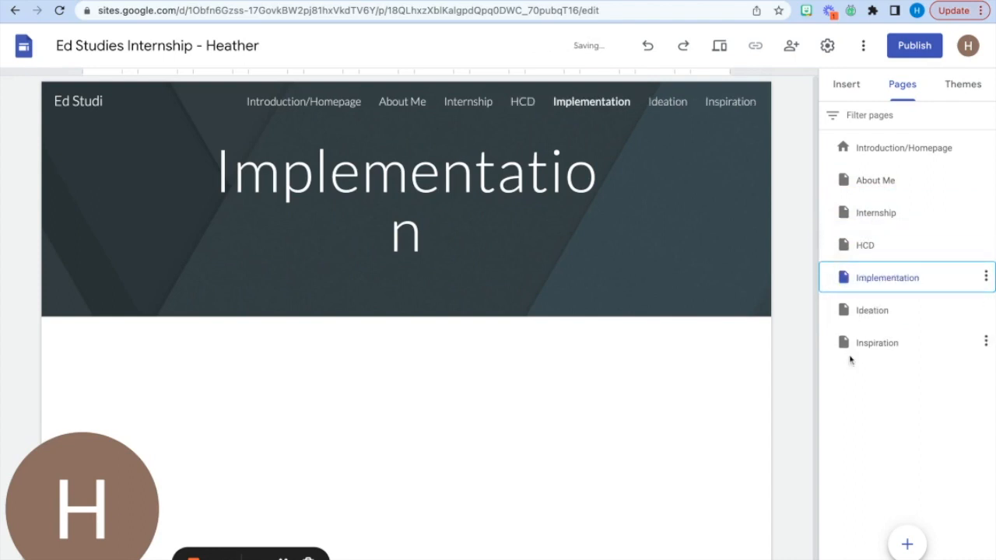
left_click_drag(844, 346, 842, 279)
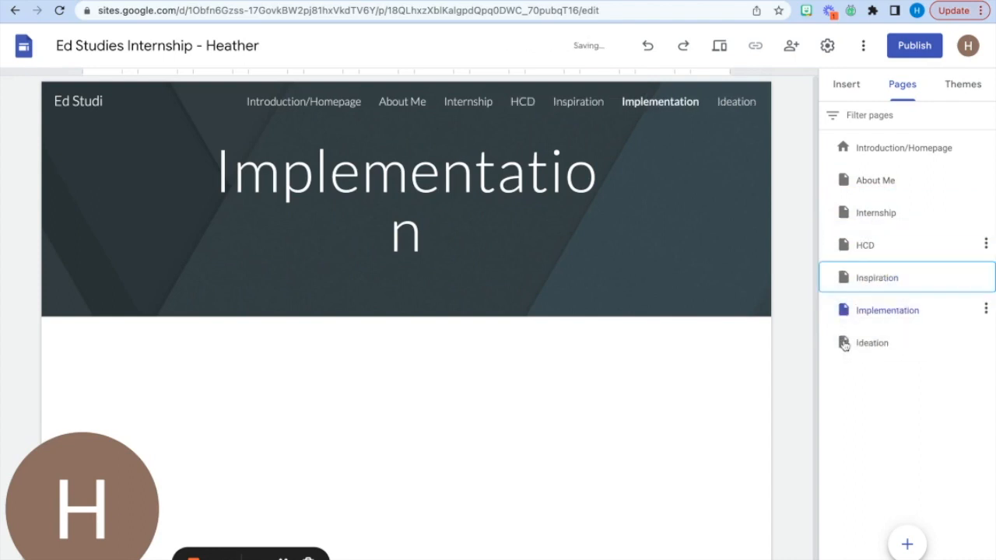
left_click_drag(842, 346, 839, 301)
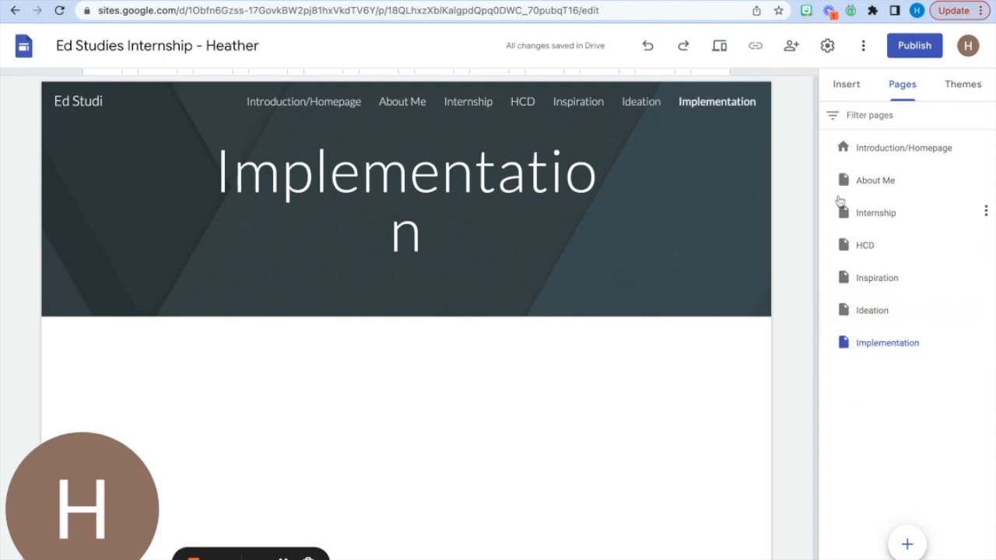
- Add a subpage under Introduction/Homepage, leaving its name blank
mouse_move(895, 144)
left_click(985, 148)
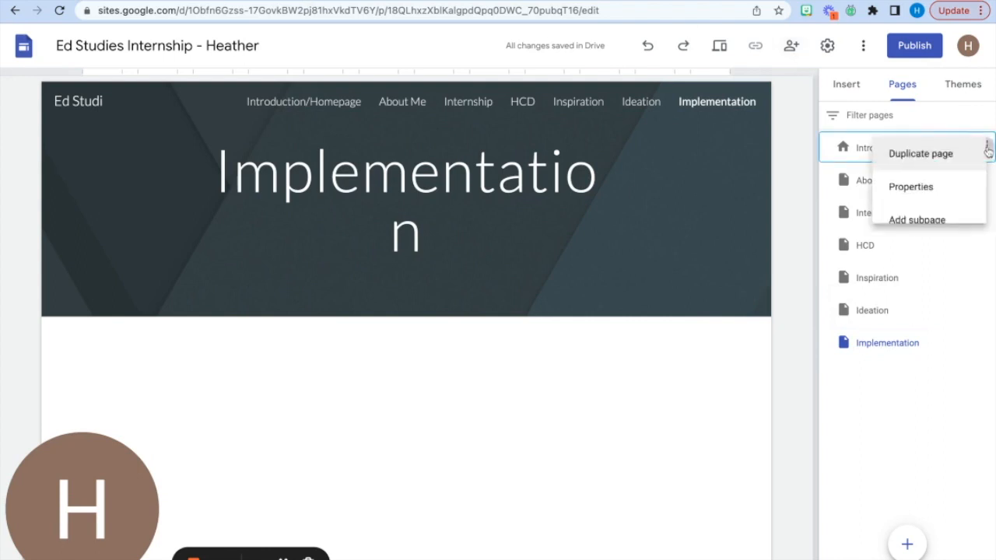
left_click(899, 224)
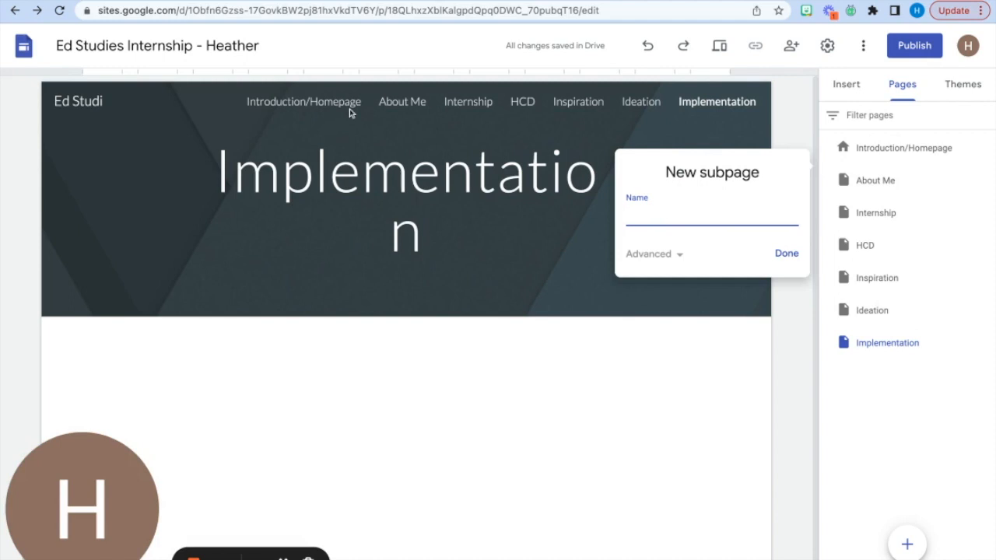
left_click(785, 254)
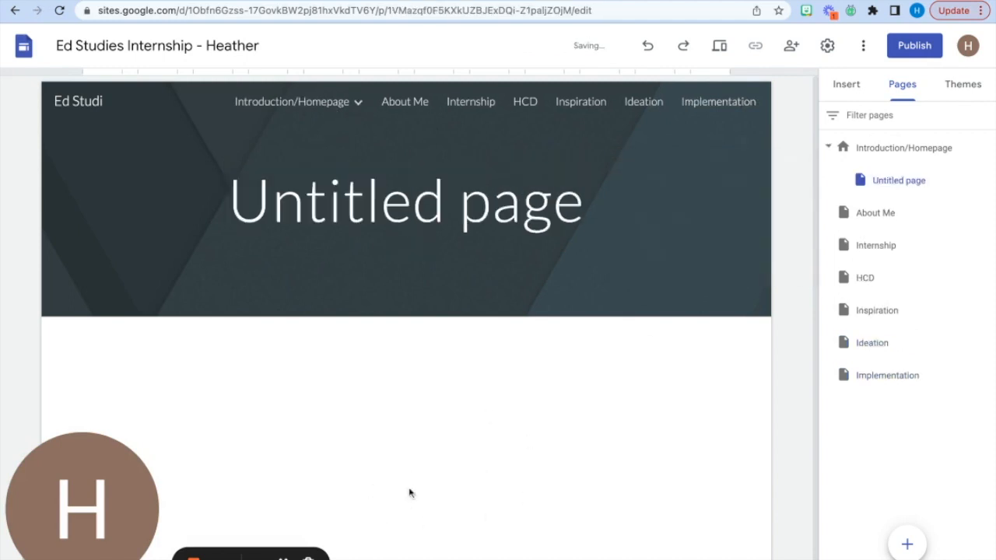
- View the About Me, Internship, HCD, Inspiration, Ideation and Implementation pages in turn through the site navigation
left_click(415, 108)
left_click(462, 105)
left_click(527, 105)
left_click(579, 105)
left_click(631, 107)
left_click(707, 106)
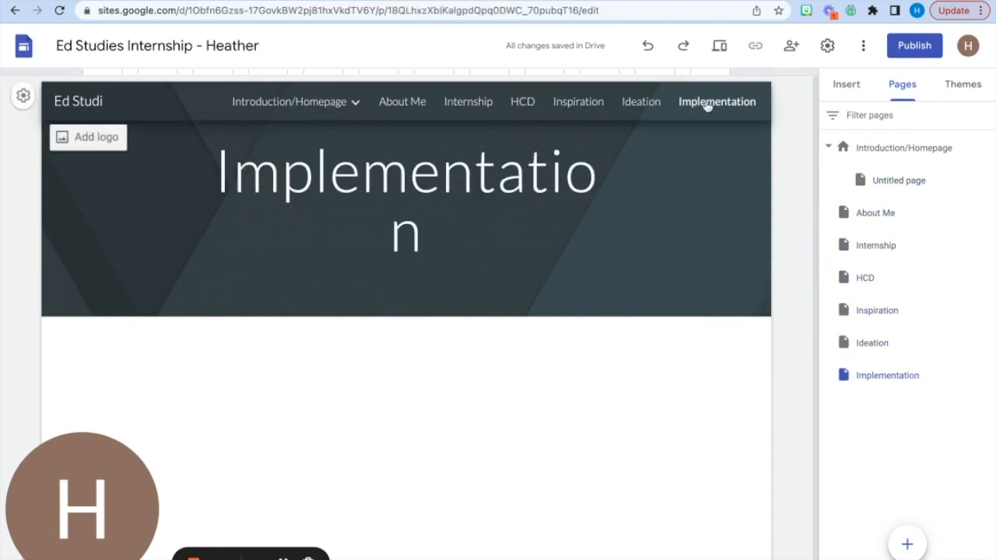
- Open the Introduction/Homepage page and replace its placeholder title with "Introduction"
left_click(317, 108)
left_click(376, 206)
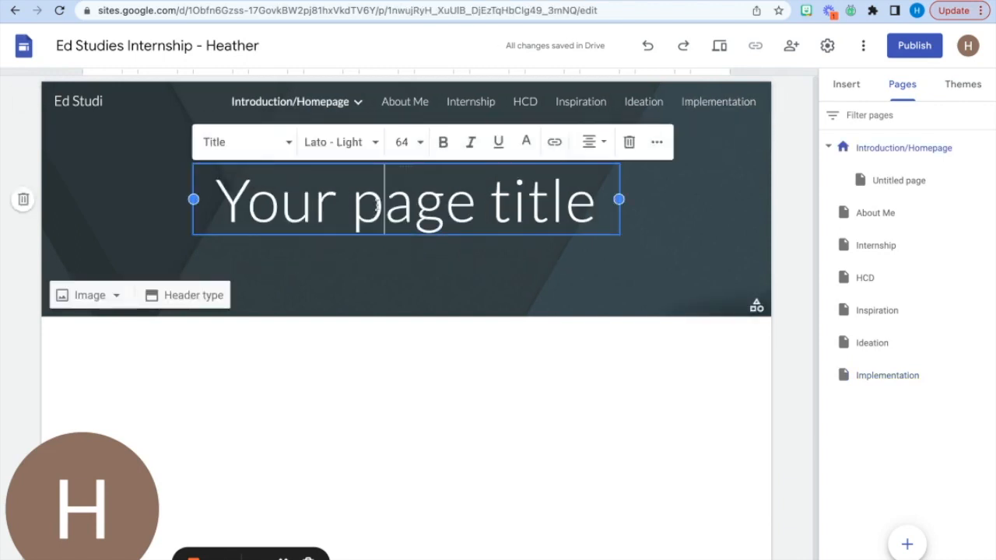
triple_click(591, 207)
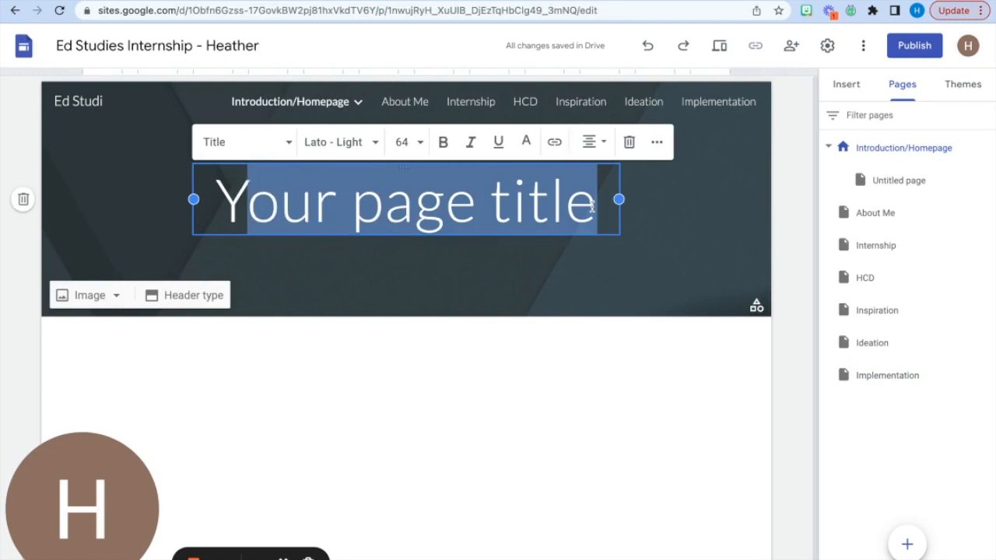
left_click_drag(591, 206, 197, 208)
type("Intr")
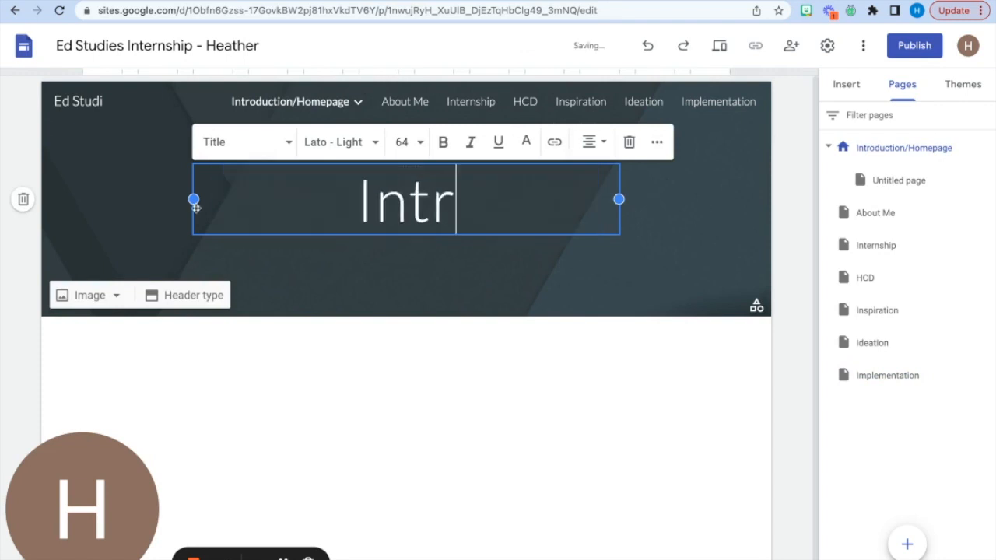
type("ocud")
key("BackSpace")
key("BackSpace")
key("BackSpace")
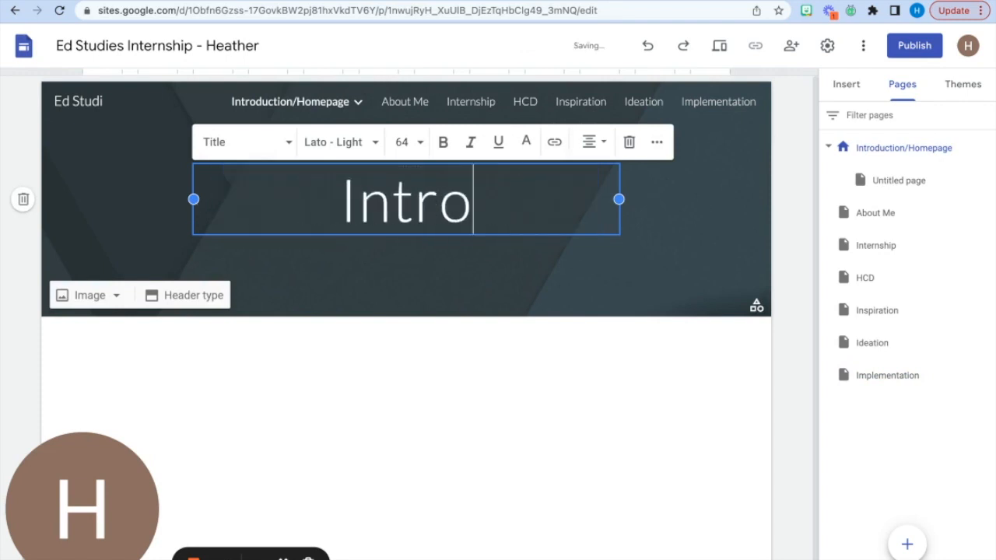
type("duction")
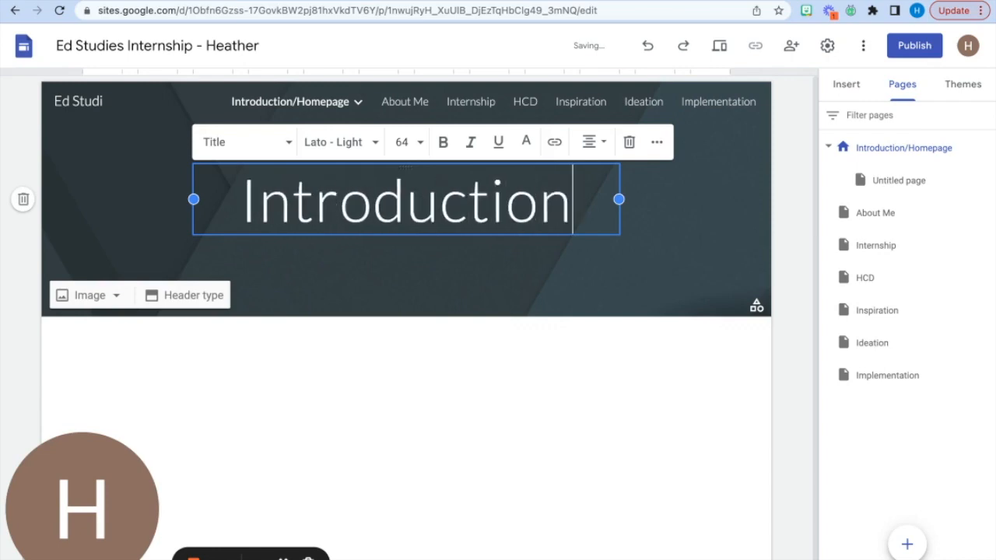
left_click(292, 443)
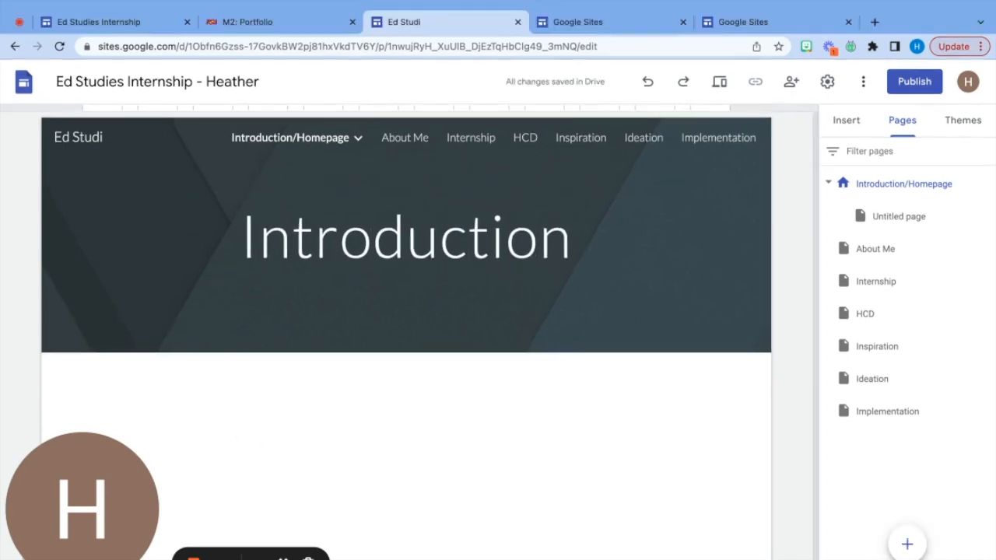
- Review the page list and submission instructions in the Canvas assignment and open the linked sample website
left_click(234, 20)
scroll(399, 451, "down", 2)
scroll(398, 450, "down", 1)
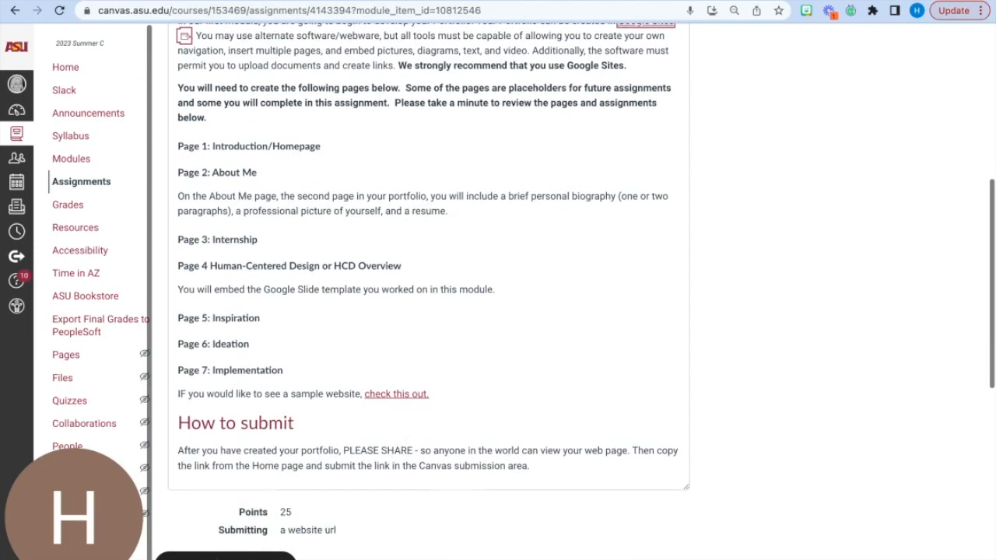
scroll(428, 288, "up", 2)
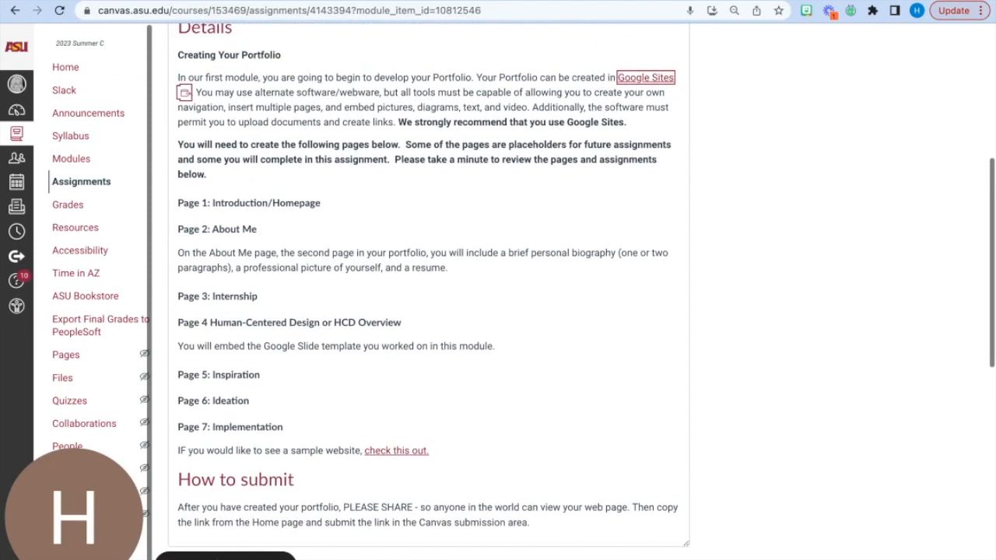
left_click(396, 450)
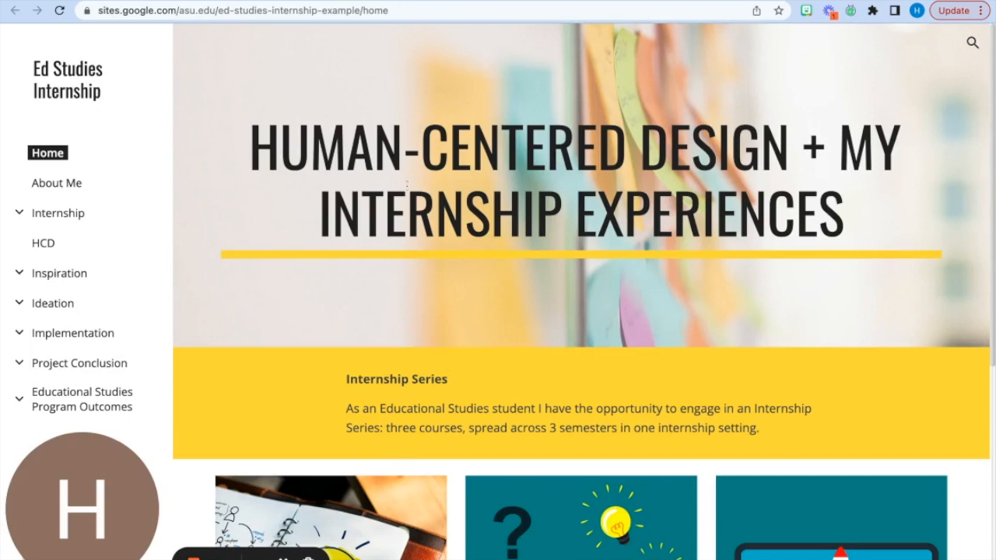
- Examine the sample site's About Me page, including its photo, biography paragraph and embedded CV
left_click(66, 185)
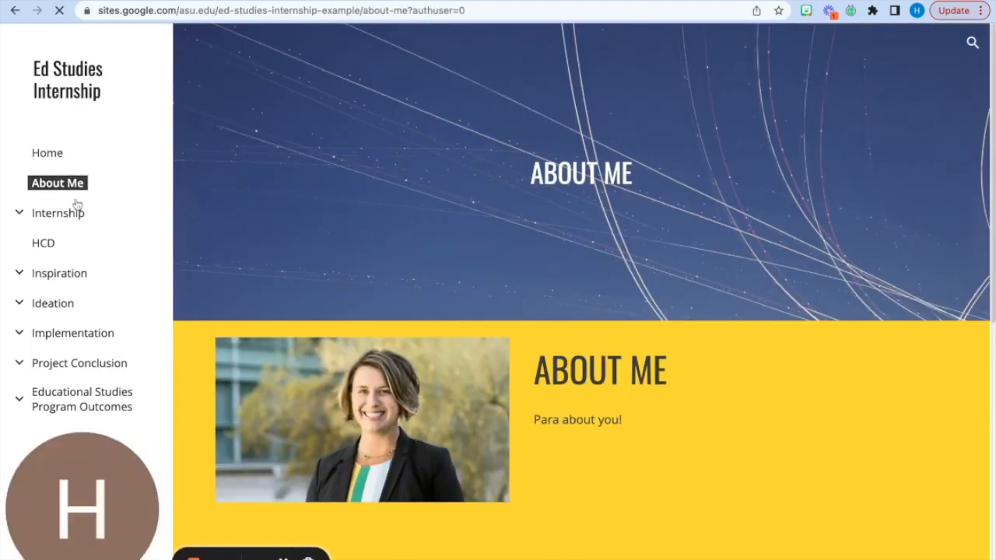
scroll(607, 428, "down", 2)
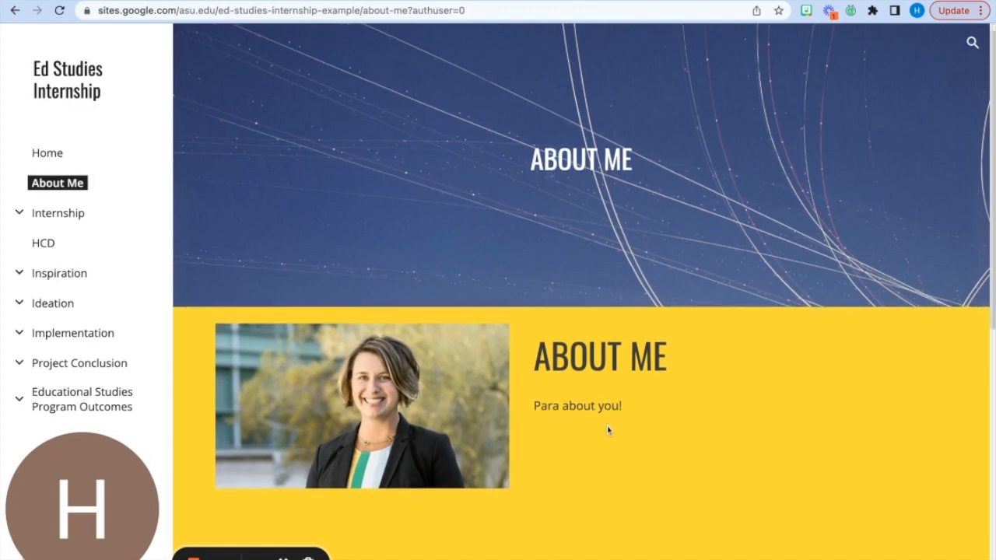
scroll(609, 430, "down", 2)
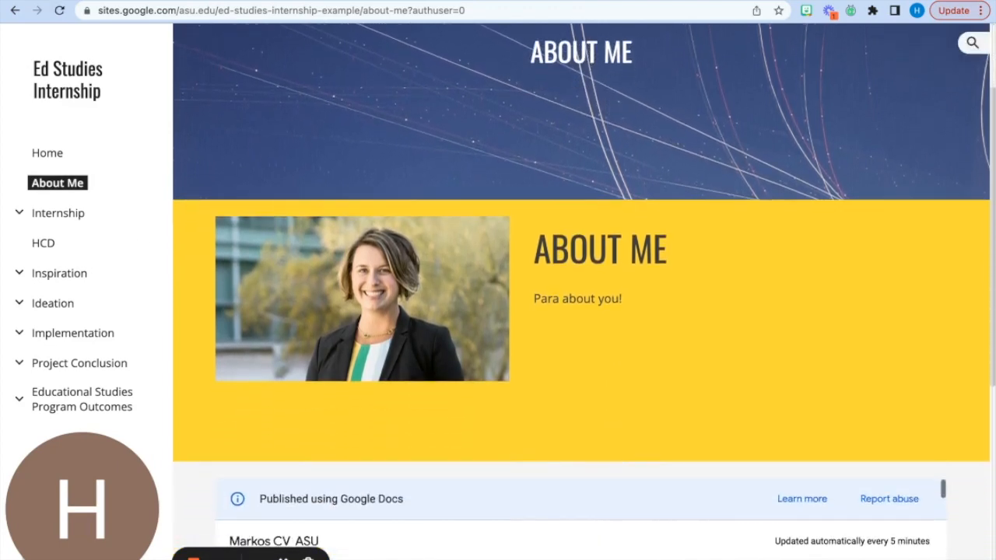
scroll(608, 431, "down", 3)
scroll(609, 431, "down", 3)
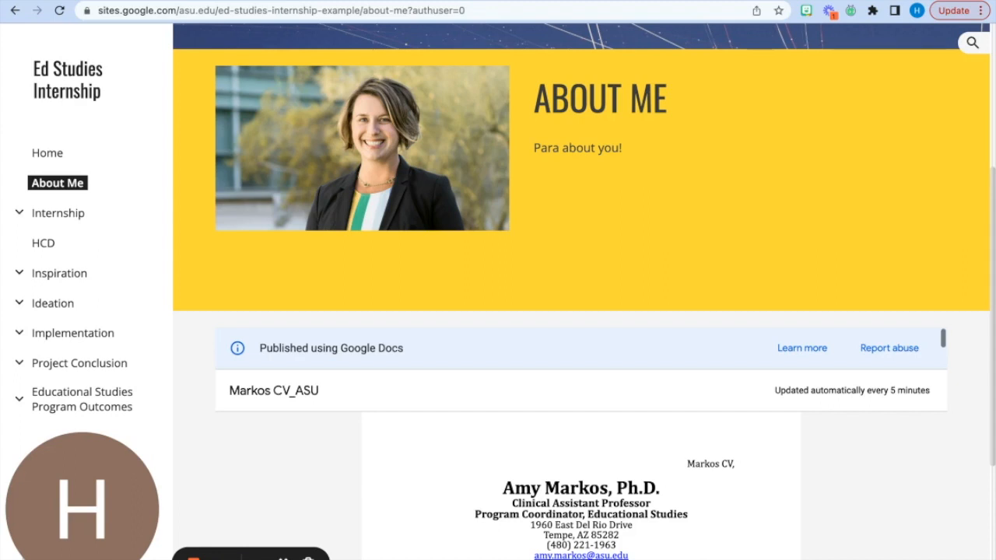
scroll(683, 227, "up", 1)
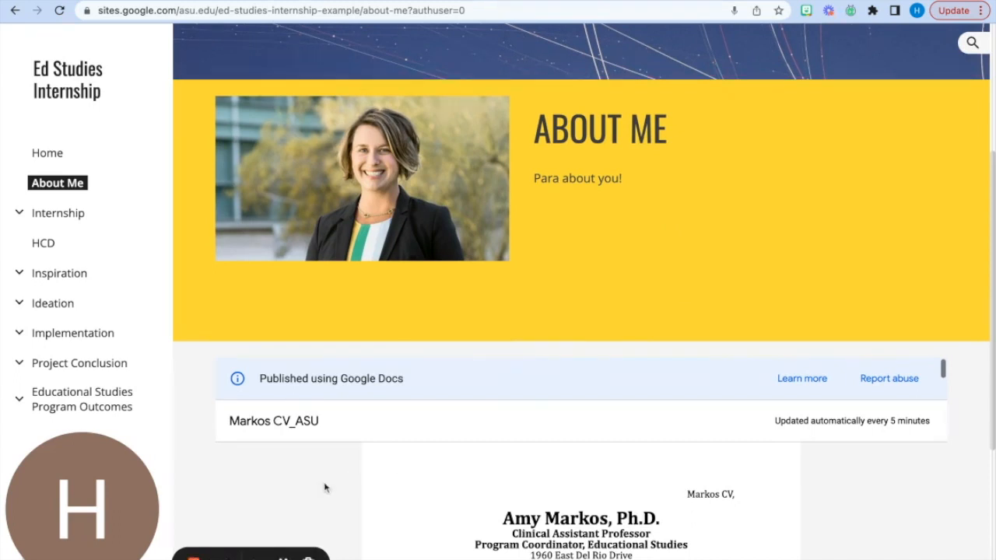
scroll(325, 484, "down", 2)
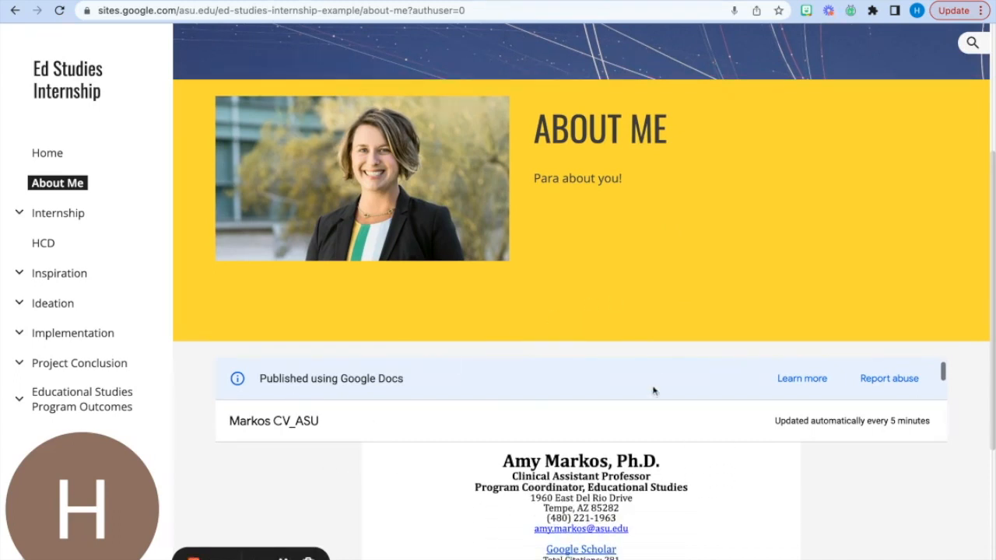
scroll(653, 409, "down", 6)
scroll(812, 491, "down", 10)
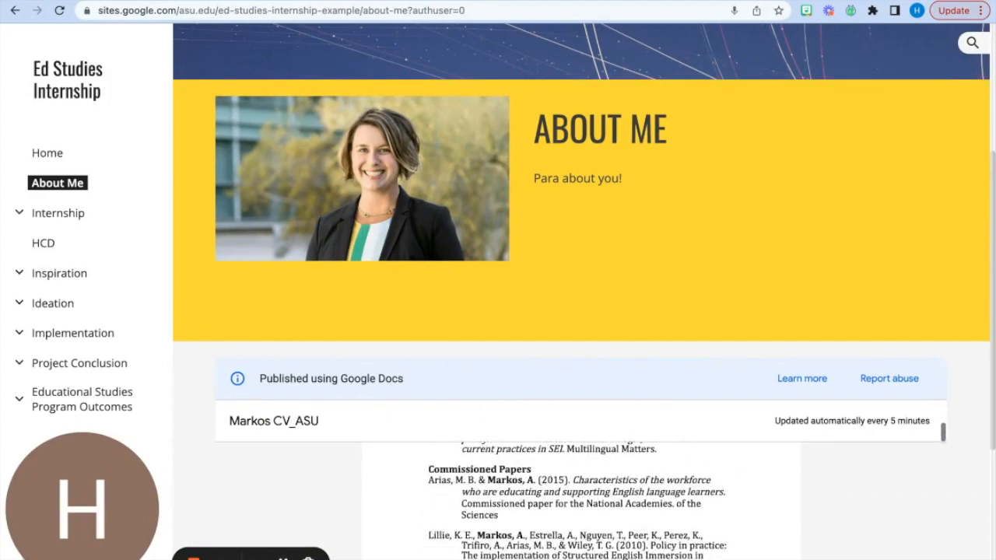
- Return to the site editor and insert the content block with one image beside text below the Introduction header
left_click(257, 1)
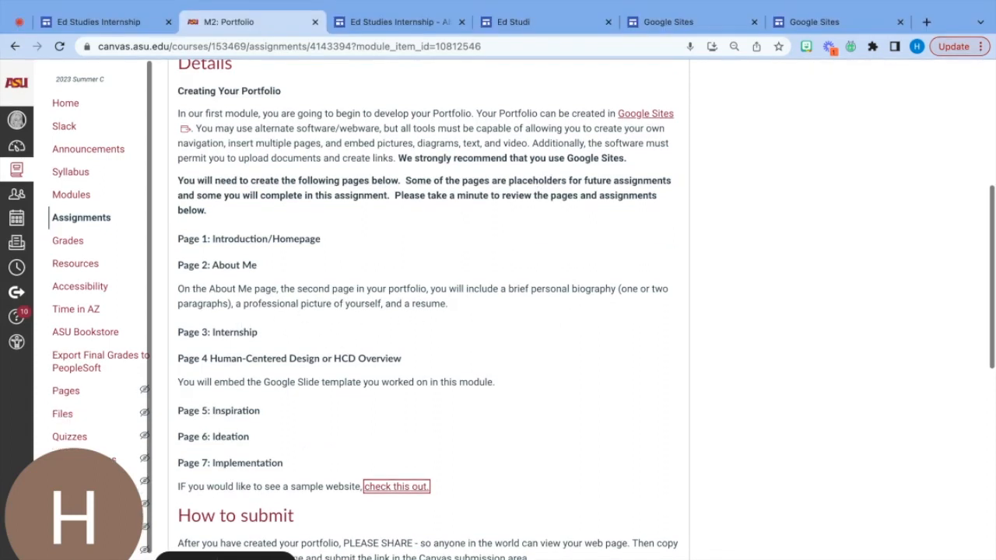
left_click(405, 14)
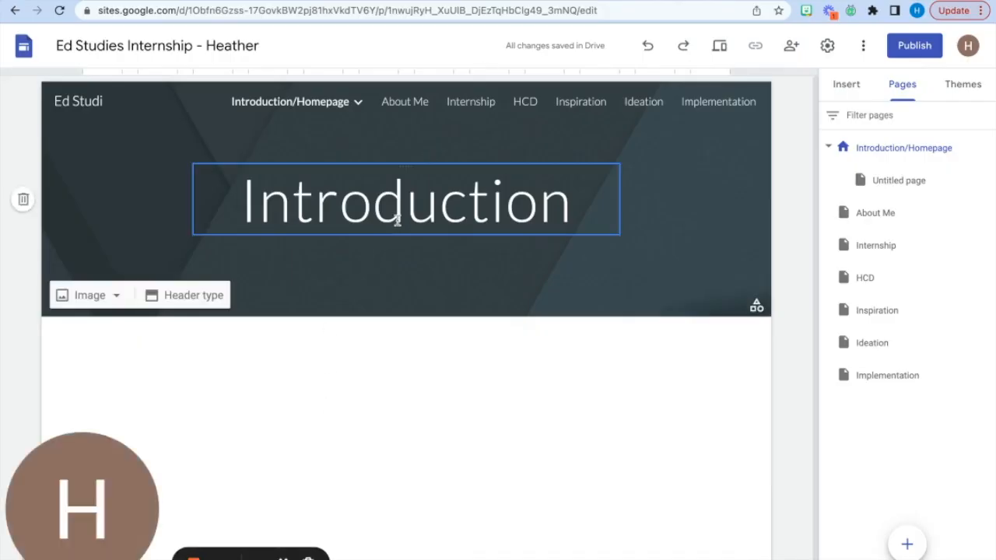
scroll(414, 397, "down", 1)
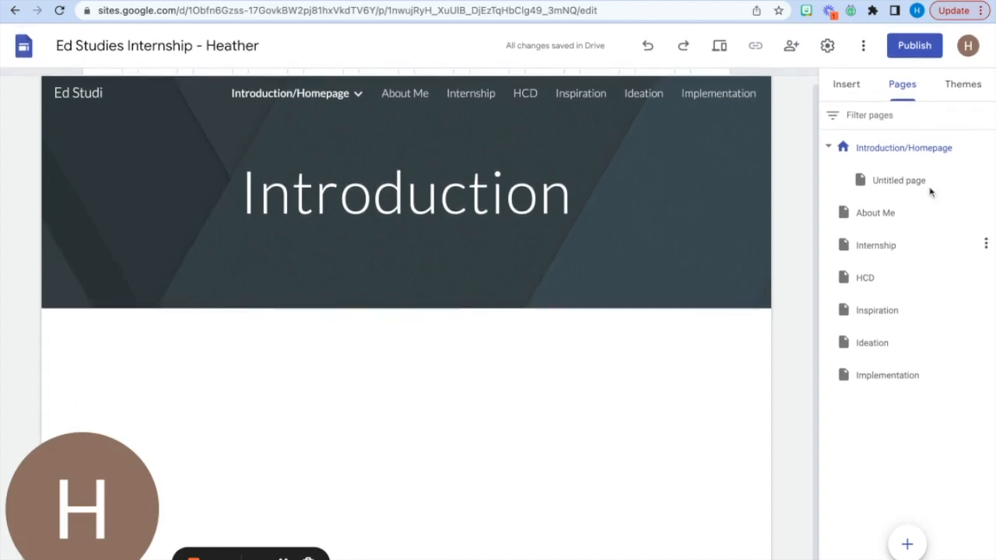
left_click(975, 83)
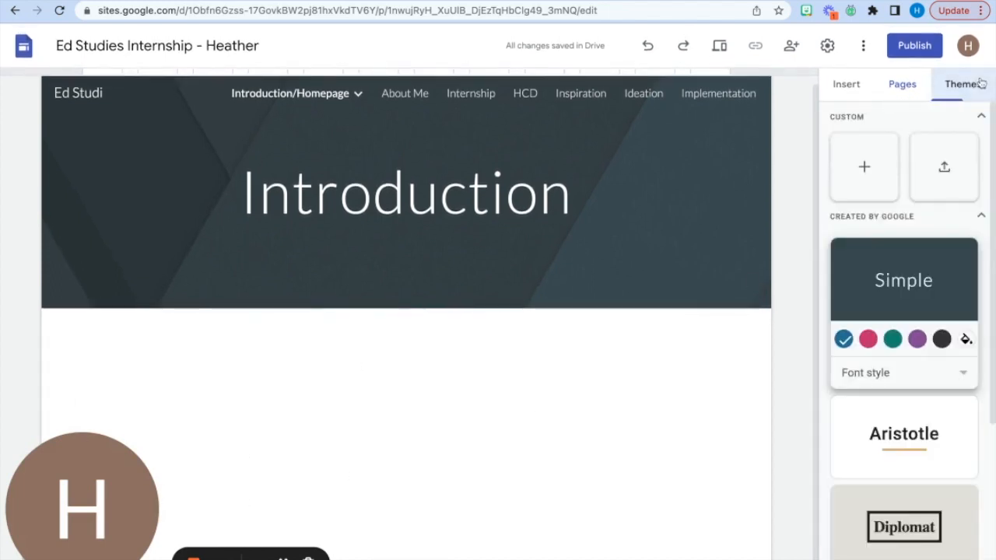
left_click(845, 83)
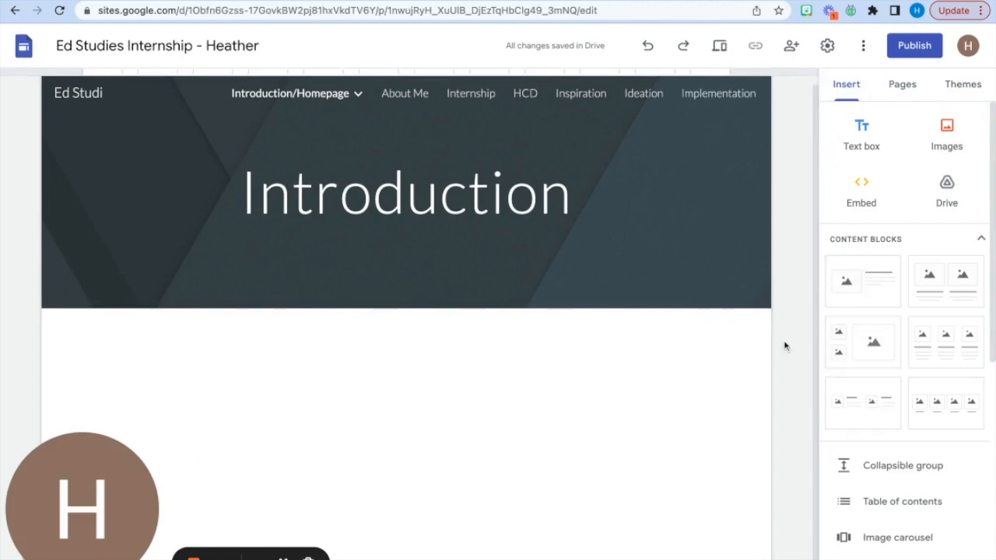
left_click(848, 304)
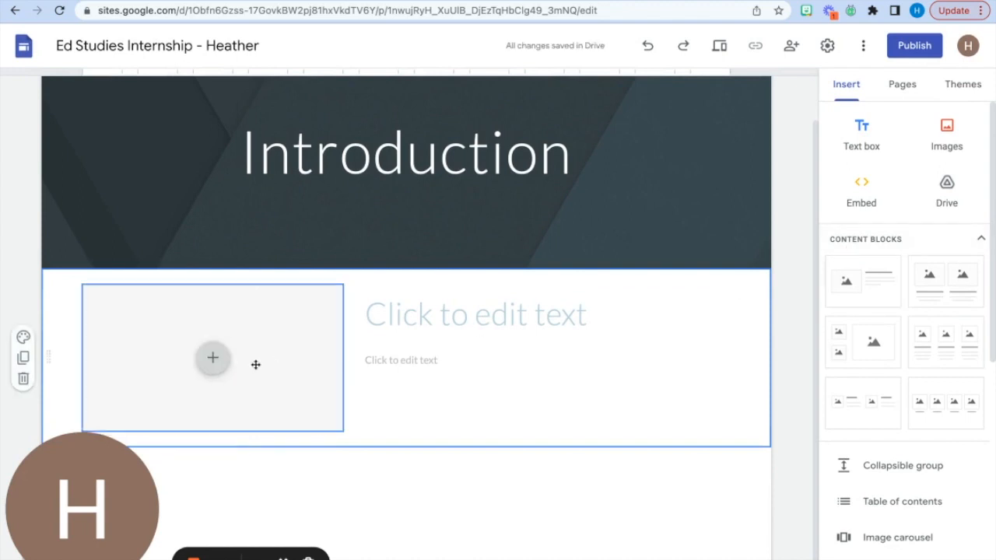
- Fill in the content block's title with "Bio" and its body text with "All about me......"
left_click(456, 312)
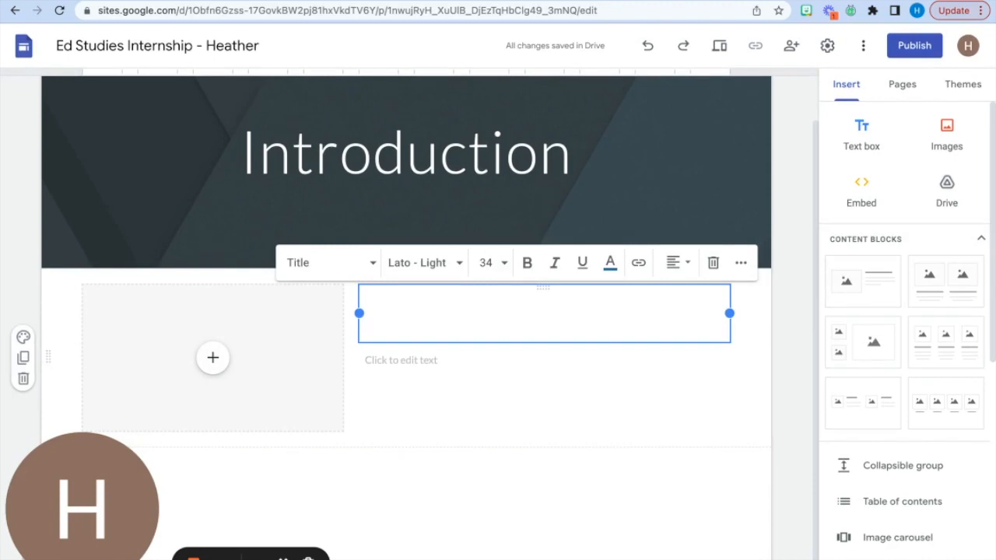
type("Bio")
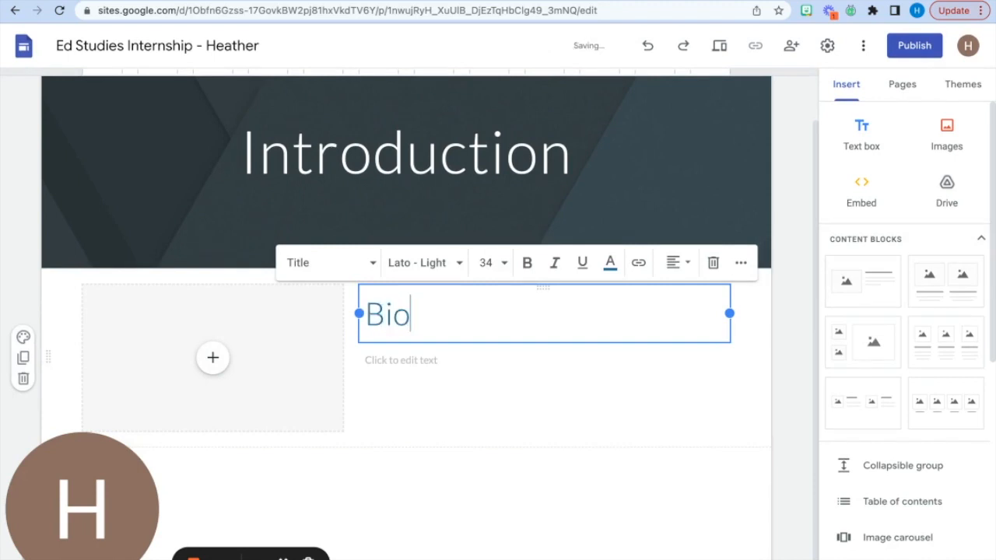
left_click(462, 359)
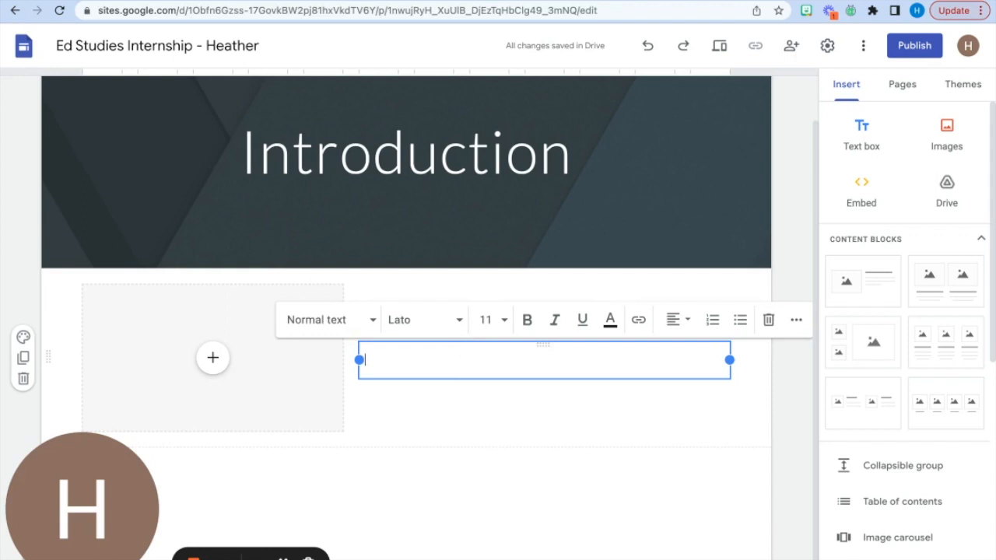
type("All a")
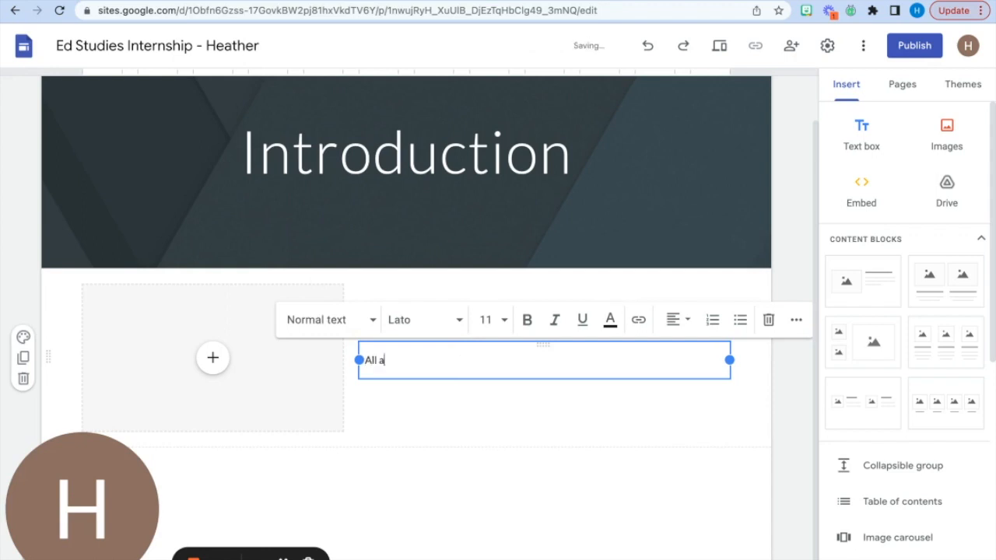
type("bout me in")
key("BackSpace")
key("BackSpace")
key("BackSpace")
left_click(441, 420)
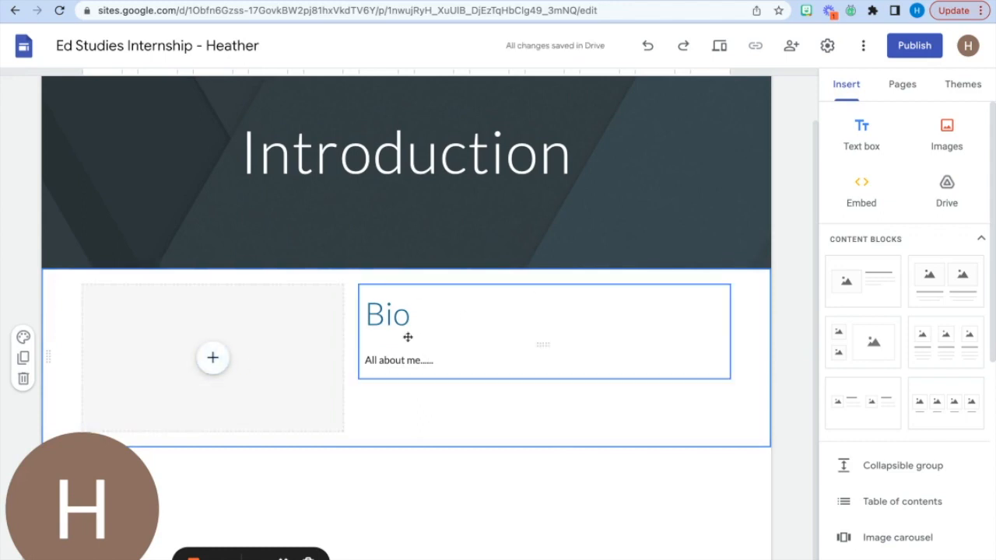
left_click(213, 359)
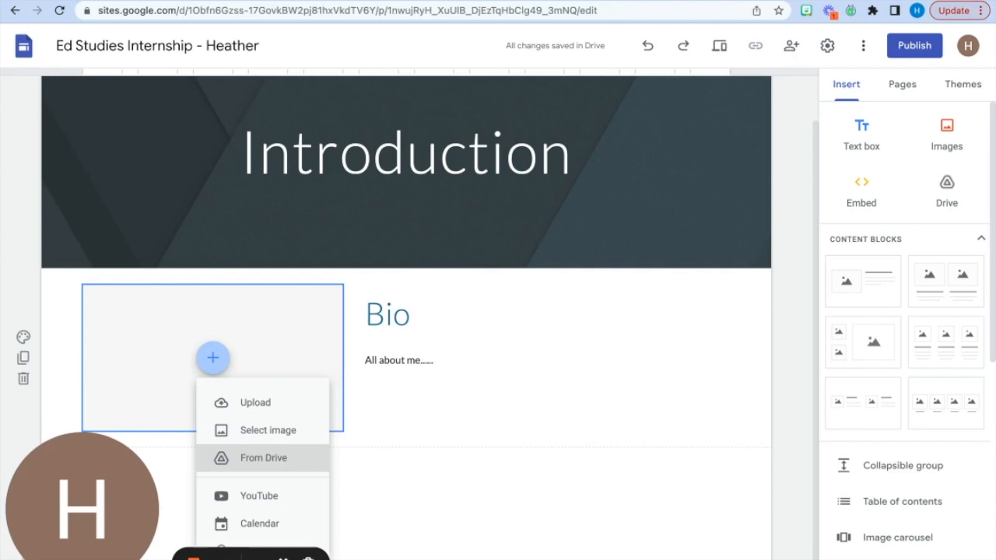
left_click(407, 487)
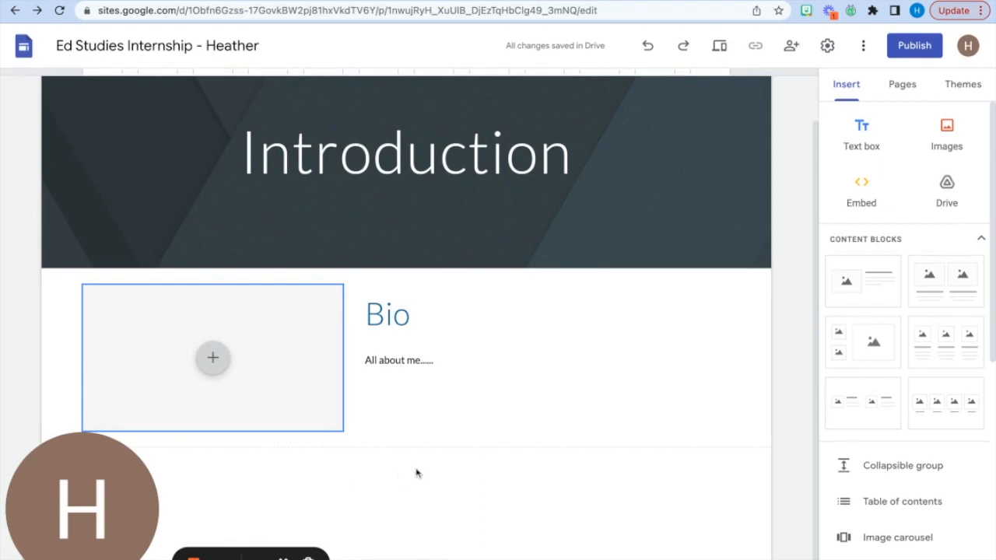
left_click(574, 488)
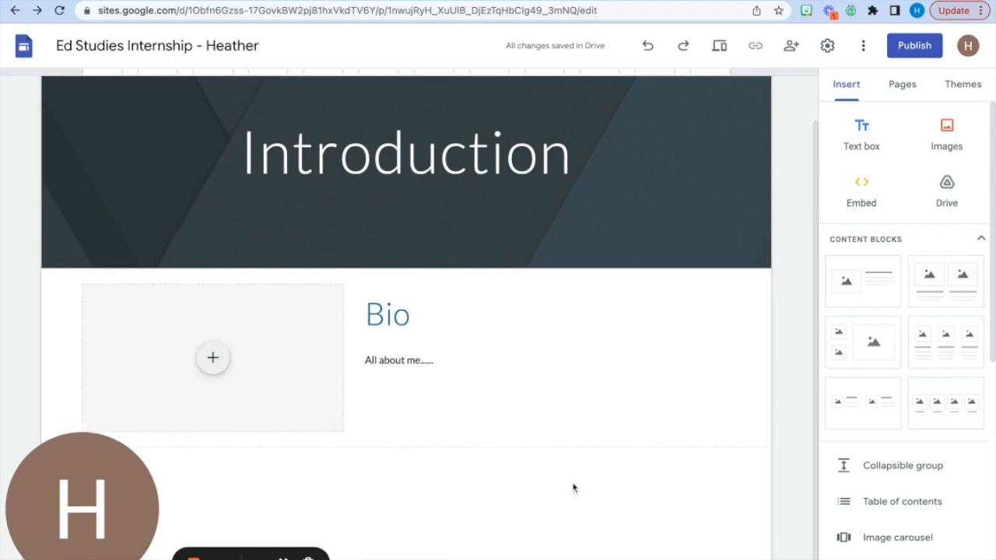
- Check the embed-by-URL dialog and the CV embedded on the sample site's About Me page, leaving the dialog without inserting anything
left_click(869, 185)
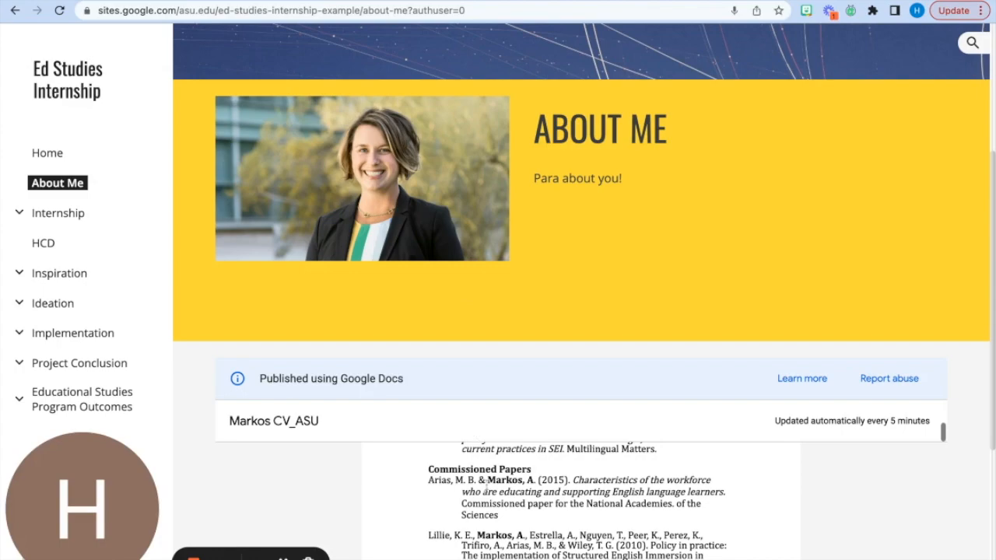
scroll(486, 482, "down", 10)
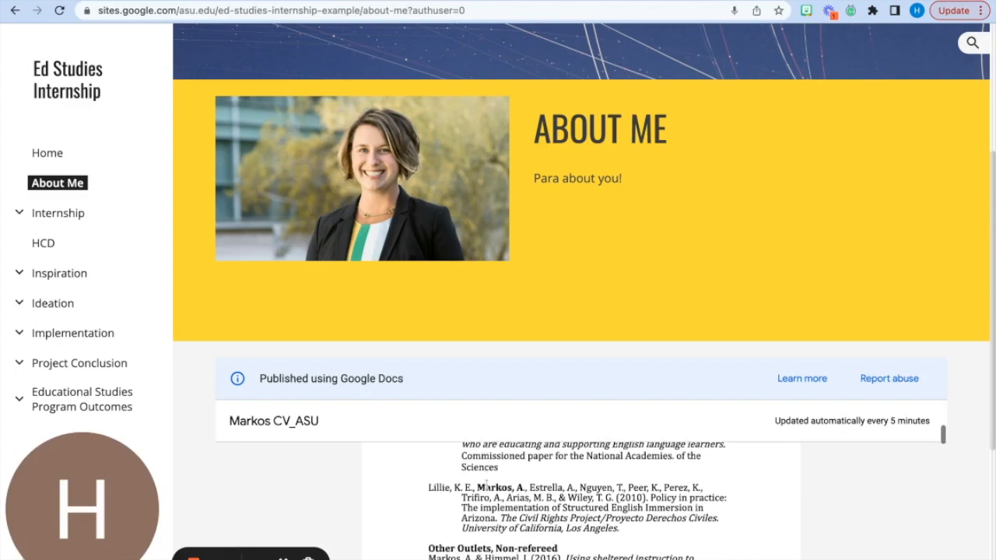
scroll(578, 498, "down", 5)
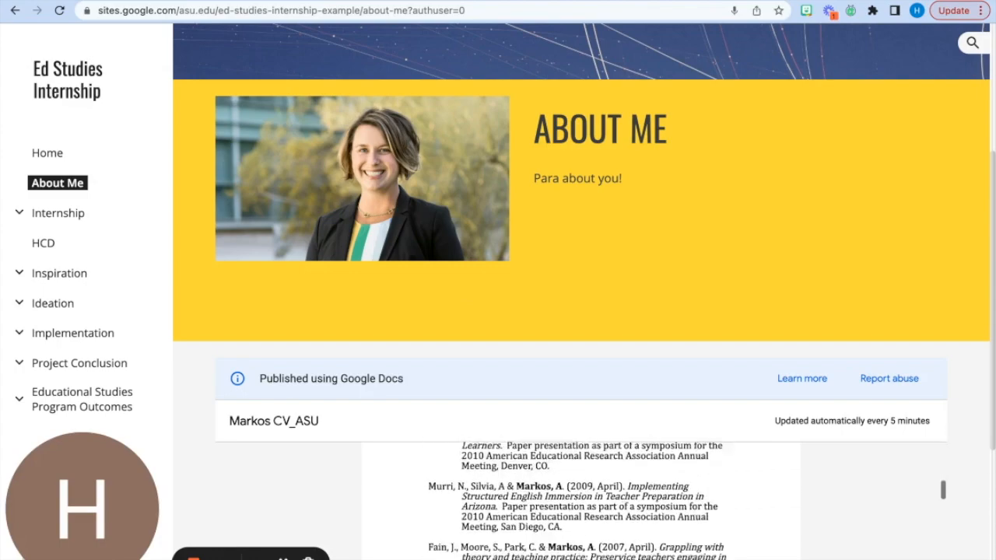
scroll(579, 498, "up", 10)
scroll(580, 498, "up", 2)
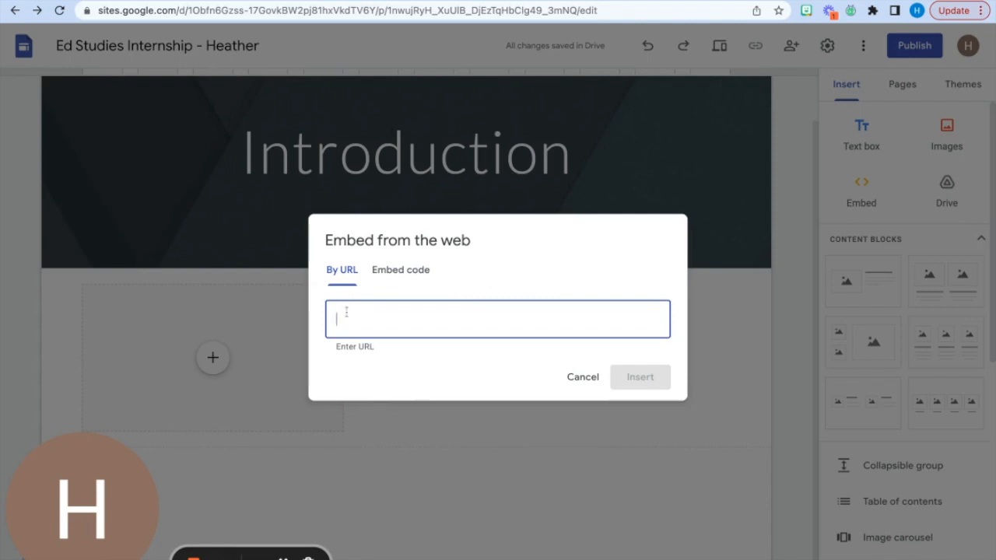
left_click(587, 380)
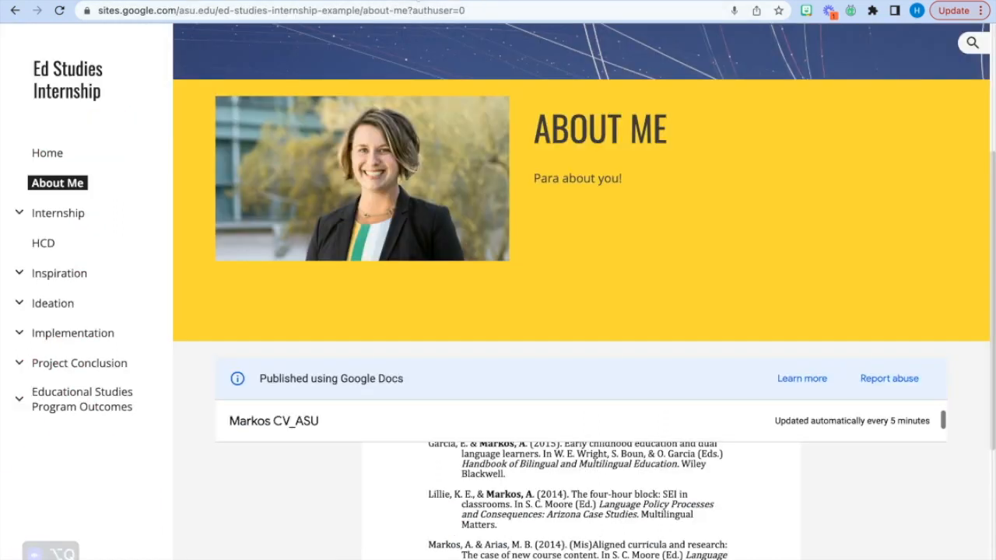
- View the sample site's HCD page and open the HCD page in the site editor
left_click(42, 244)
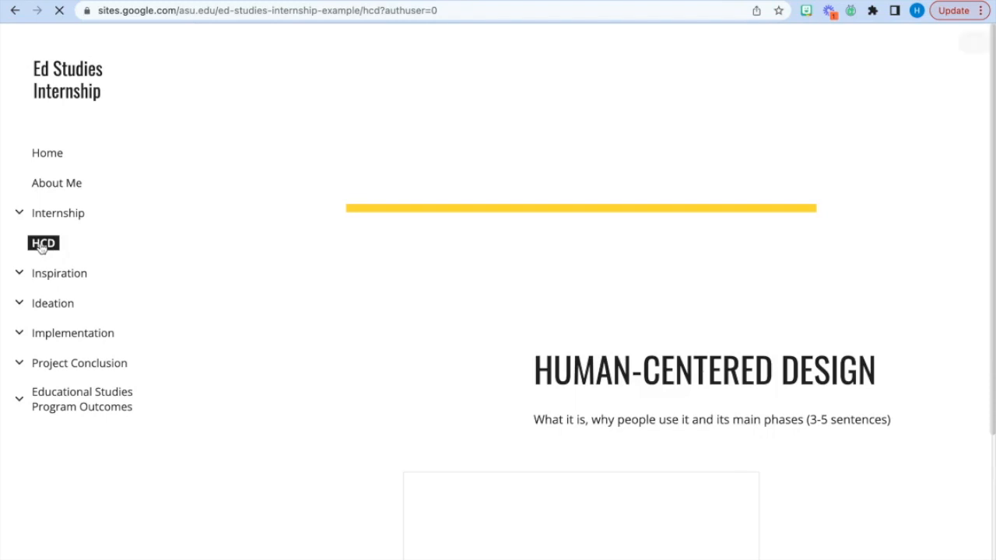
scroll(528, 314, "down", 3)
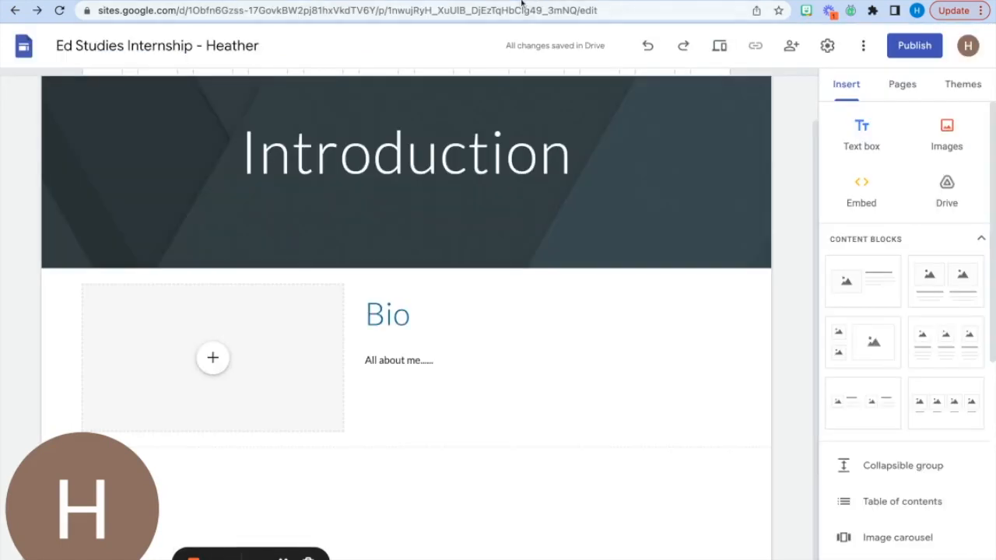
left_click(904, 89)
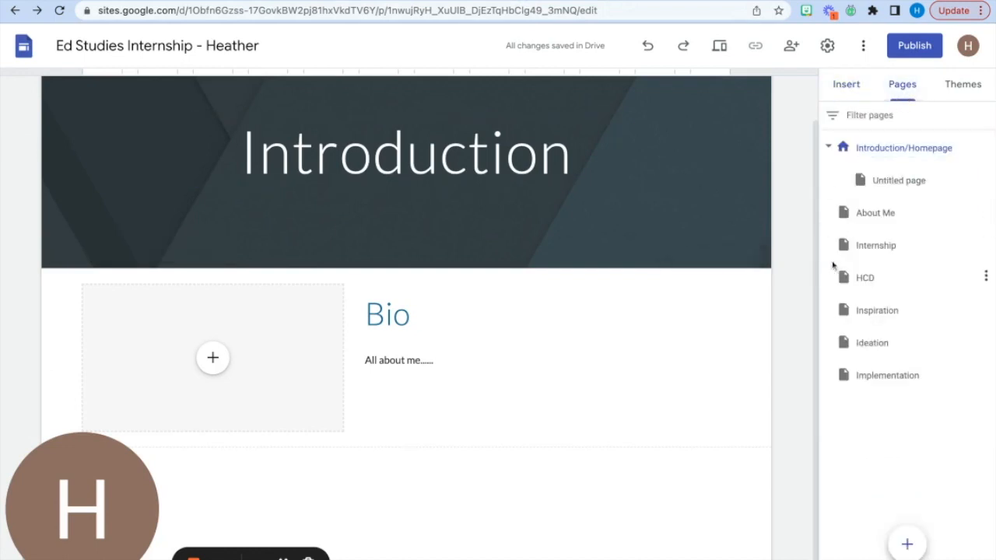
left_click(864, 288)
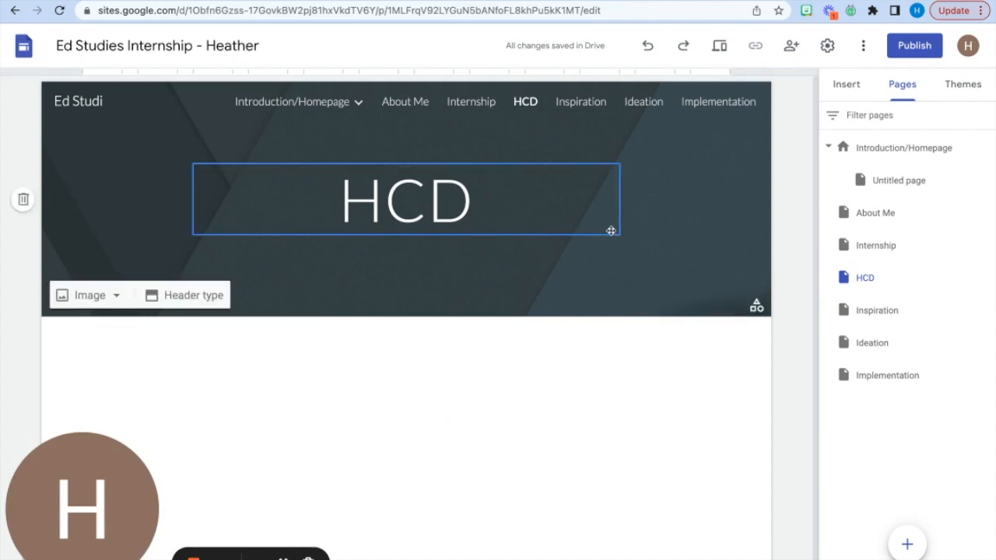
- Insert the content block with one image beside text below the HCD header and compare it with the sample's HCD page
left_click(856, 92)
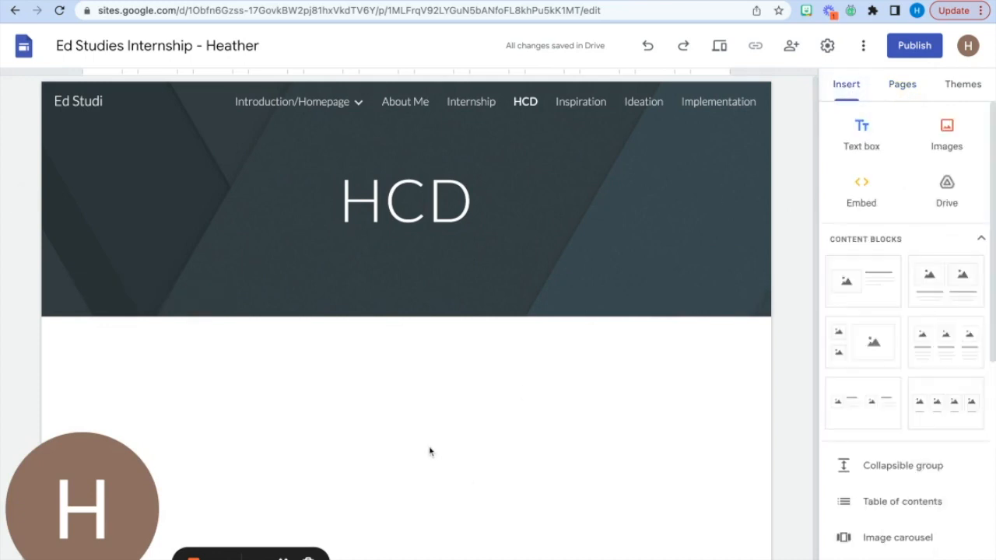
left_click(876, 289)
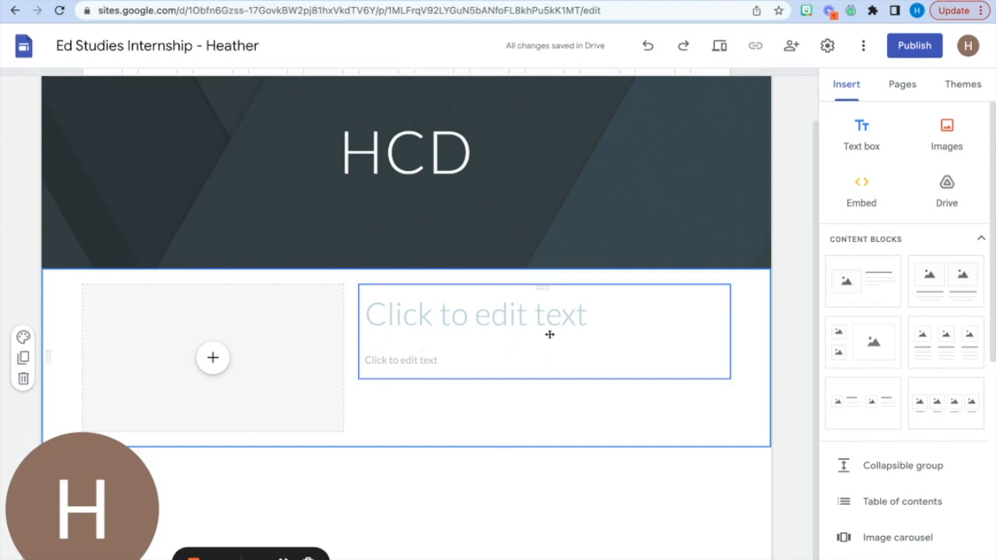
left_click(458, 315)
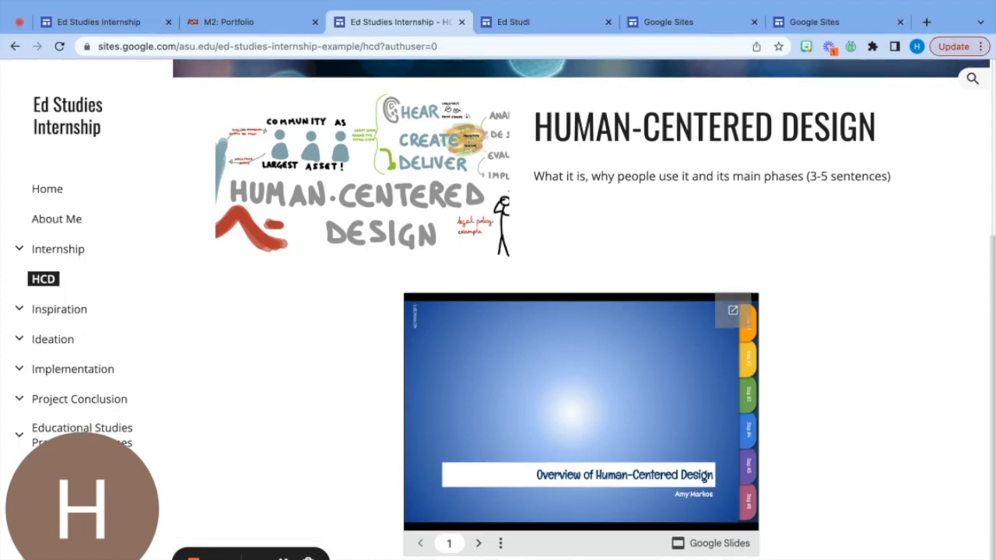
left_click(543, 28)
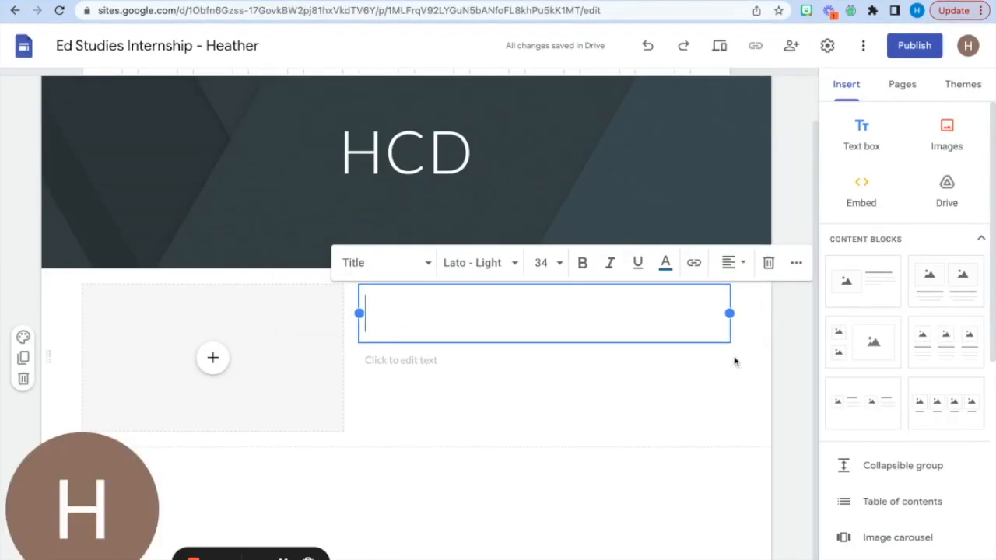
left_click(394, 535)
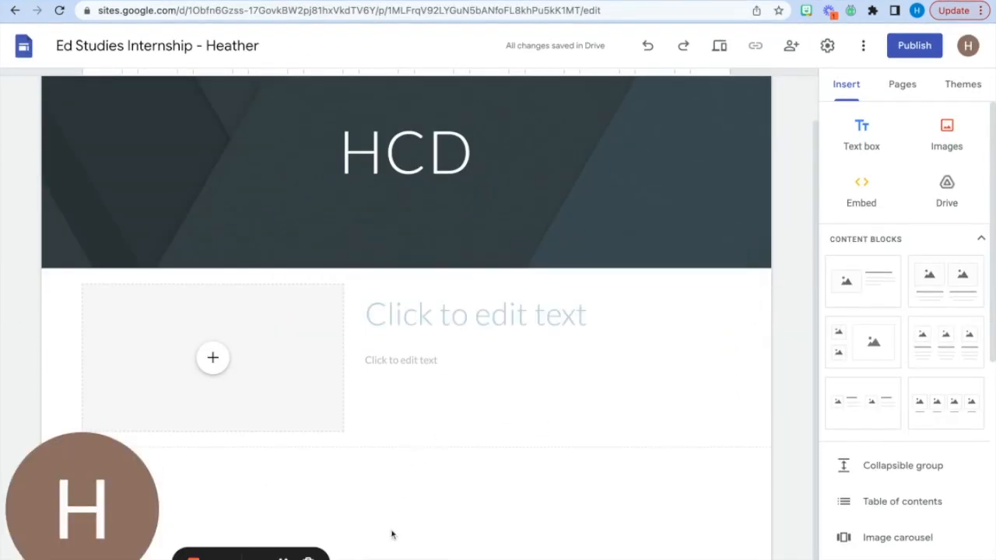
- Embed the "HCD Inspiration" Google Slides presentation below the content block on the HCD page
scroll(889, 506, "down", 5)
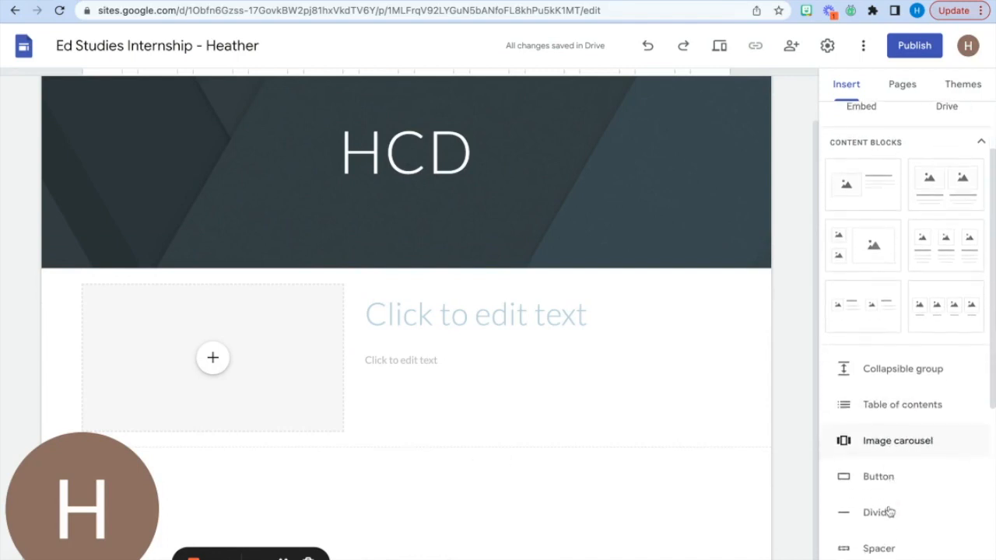
scroll(890, 510, "down", 4)
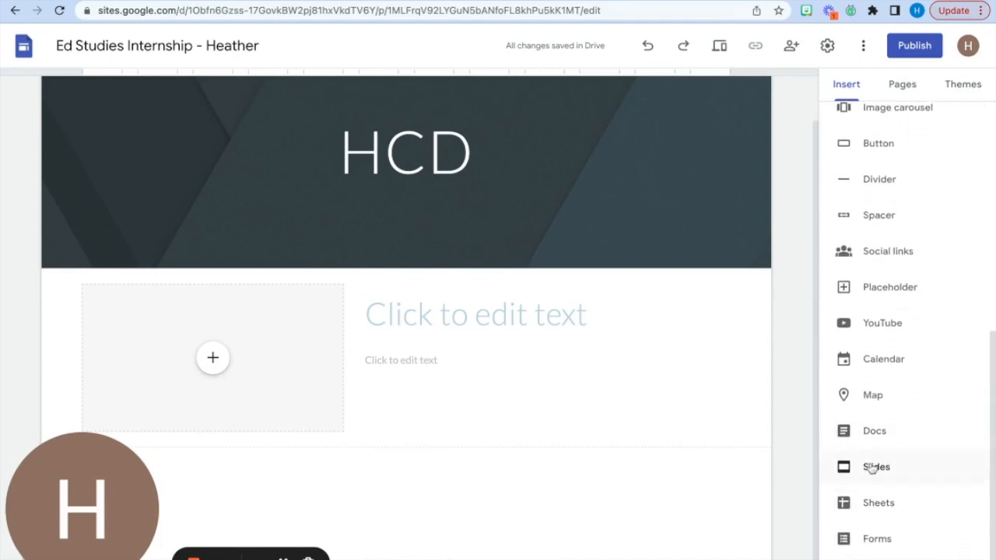
left_click(871, 468)
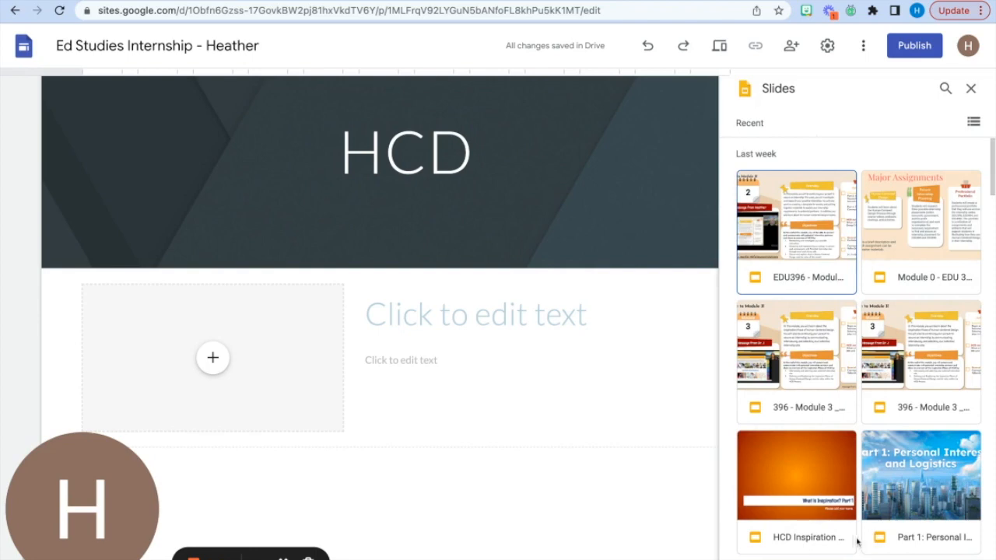
scroll(808, 475, "down", 1)
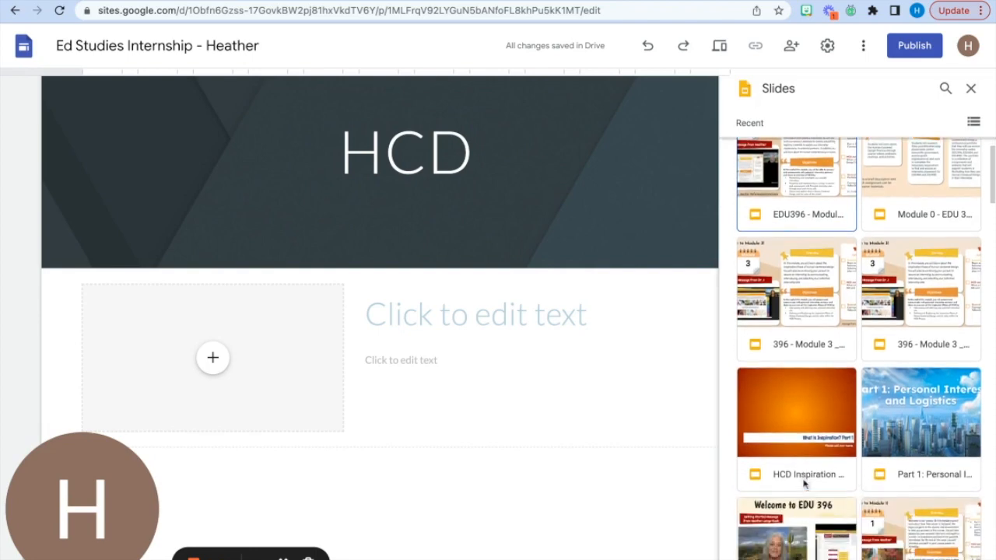
left_click(808, 410)
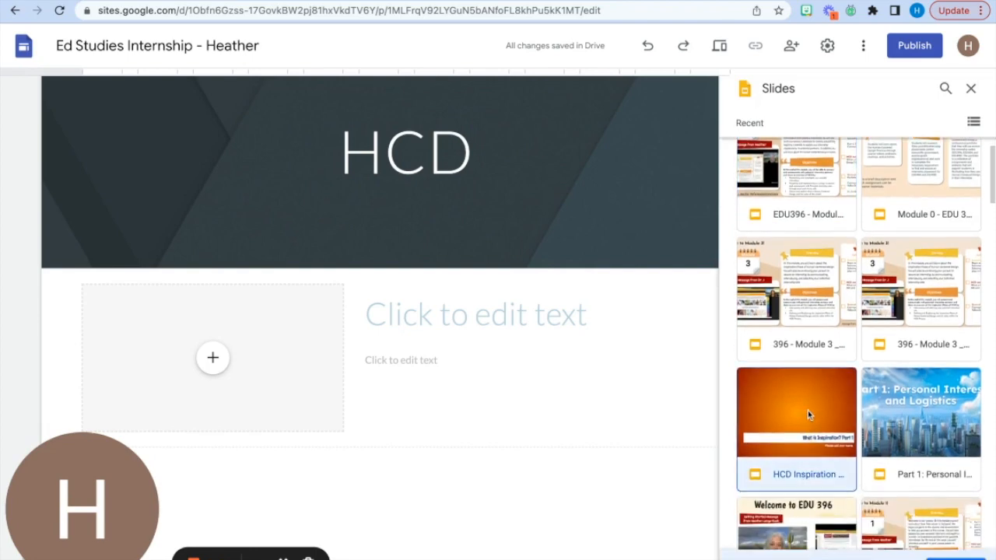
left_click(963, 558)
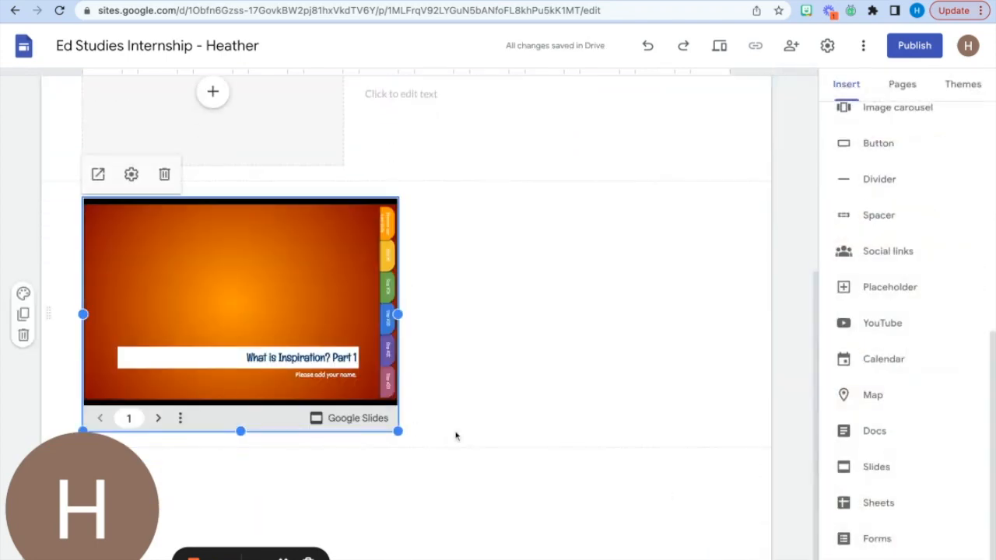
left_click(504, 469)
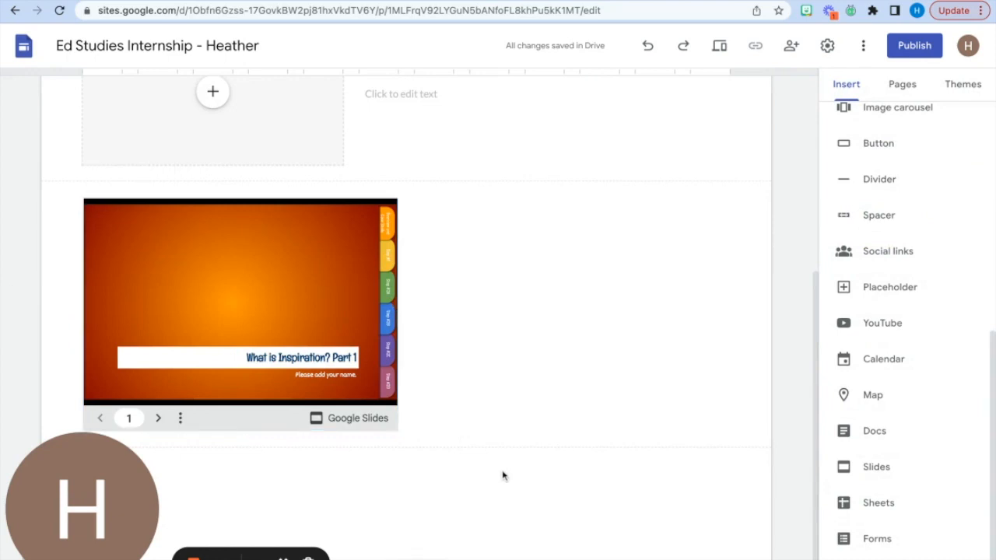
- Add a divider between the image-and-text block and the embedded slides on the HCD page
scroll(505, 475, "up", 3)
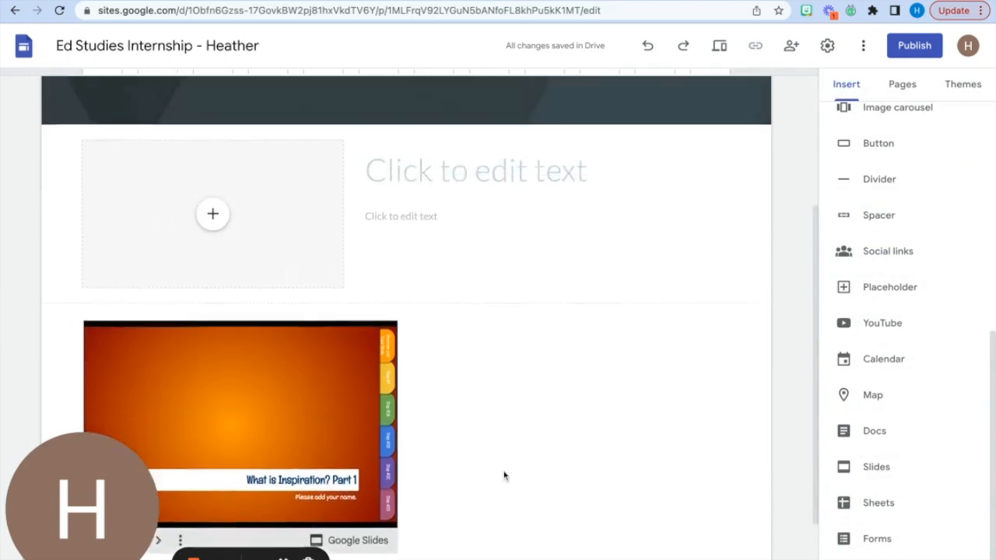
scroll(884, 389, "up", 1)
scroll(884, 388, "up", 4)
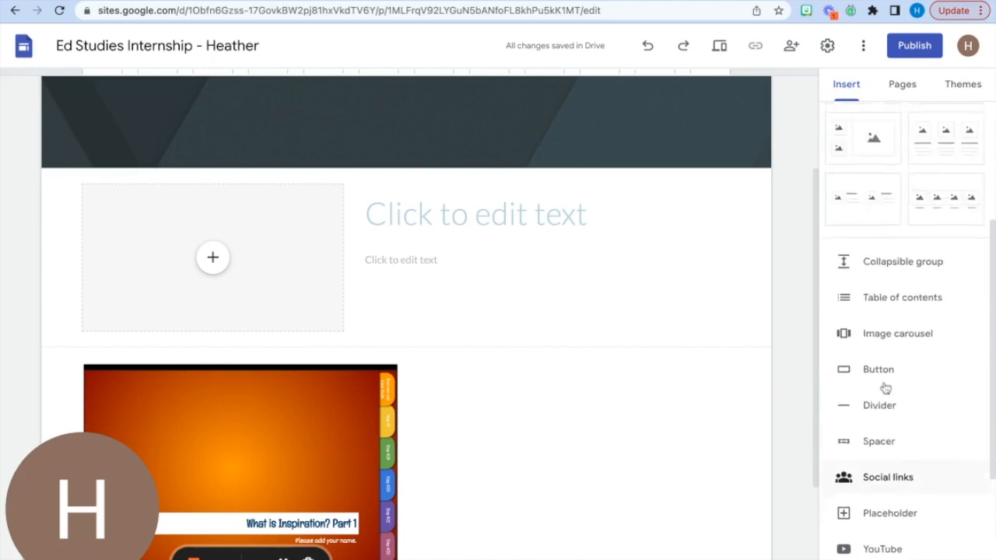
scroll(879, 225, "down", 3)
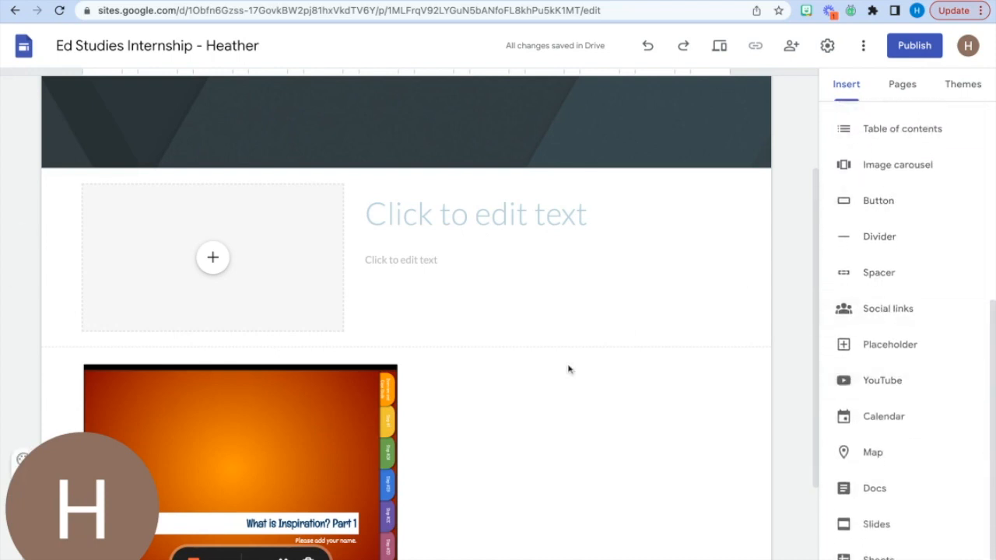
scroll(569, 366, "down", 3)
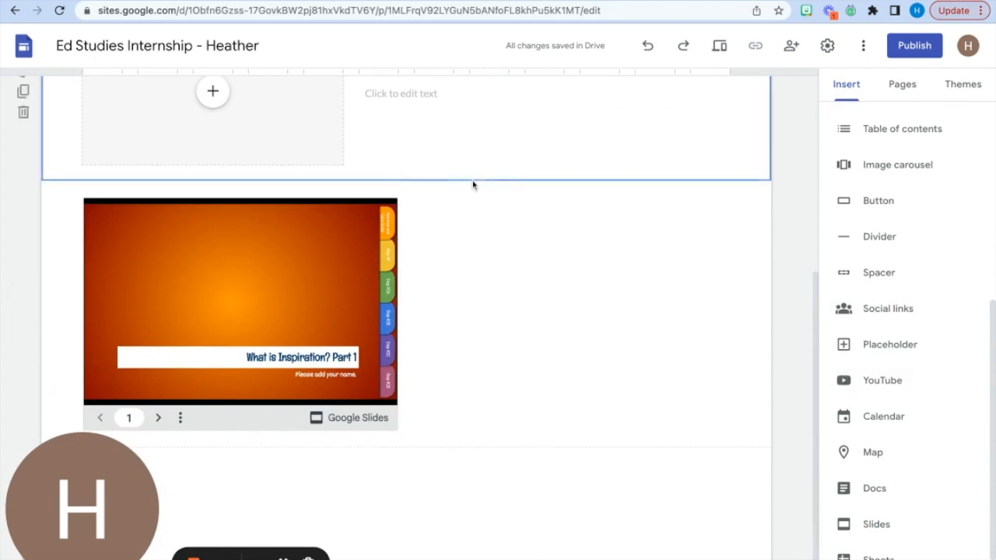
left_click(873, 237)
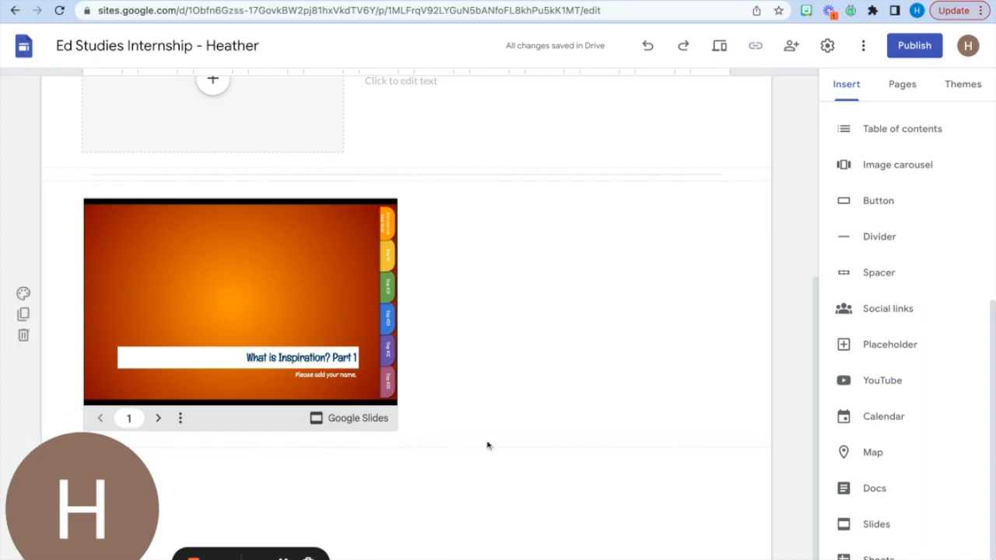
- Insert a button named "Take Somewhere Cool" that links to the site's Introduction/Homepage page
left_click(864, 209)
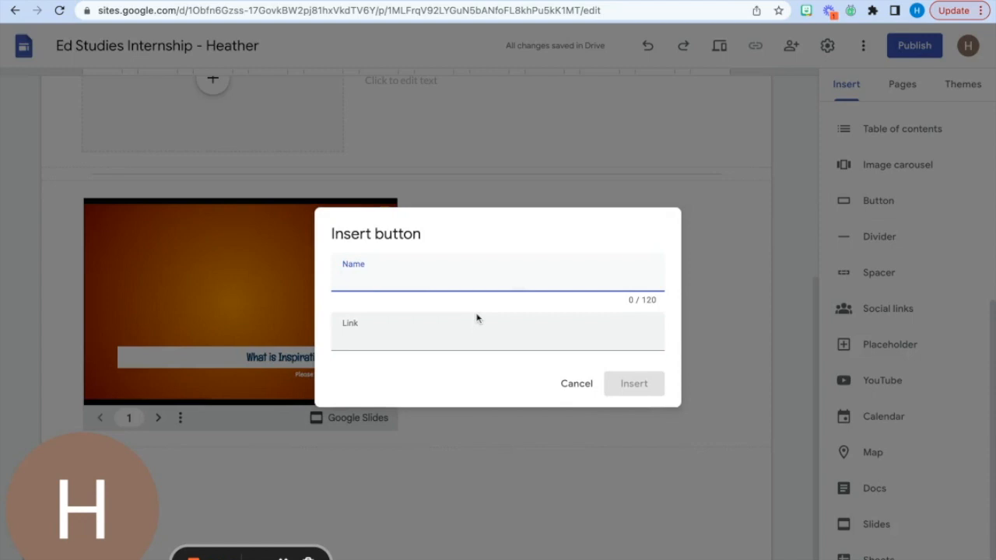
type("Take SOme")
key("BackSpace")
key("BackSpace")
type("omewhere Cool")
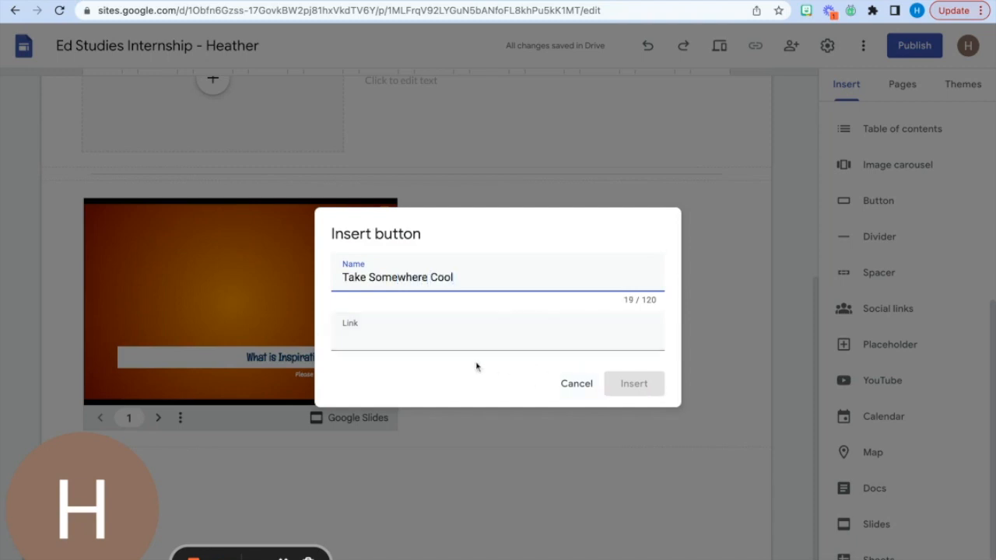
left_click(463, 336)
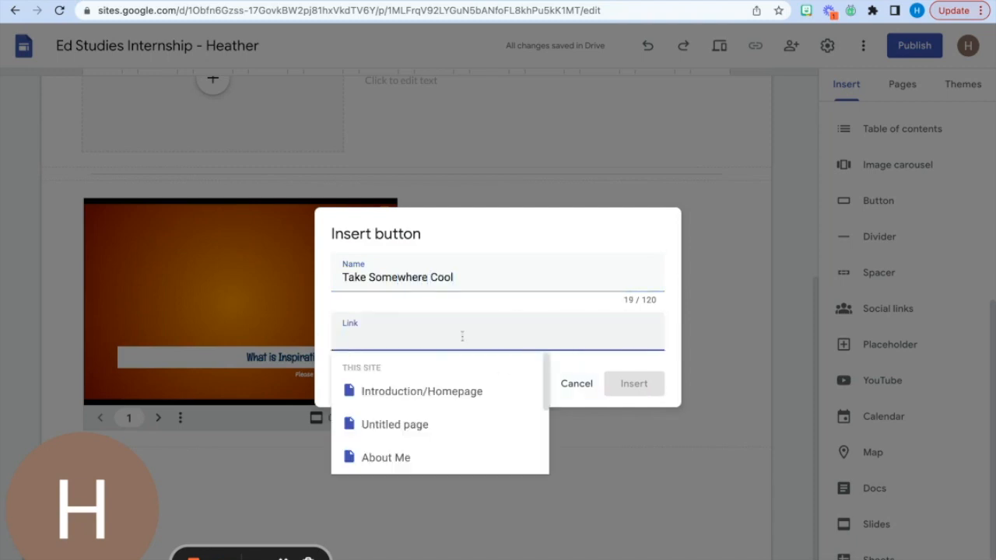
left_click(438, 396)
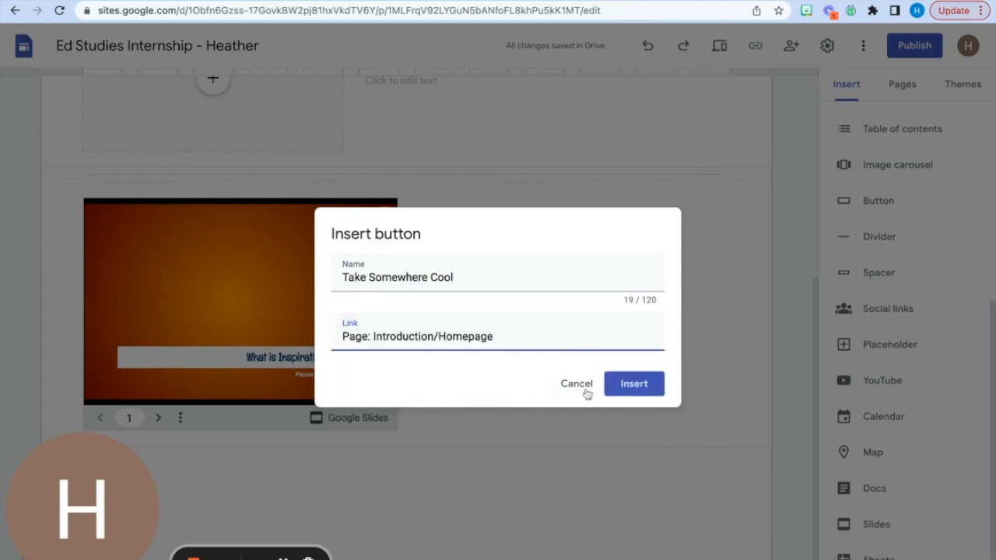
left_click(634, 384)
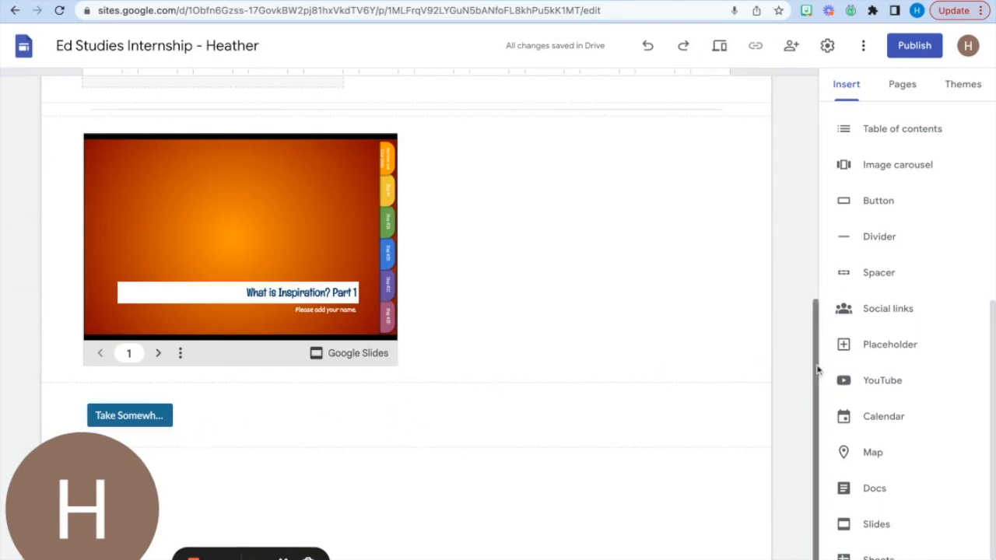
- Add an empty placeholder in a new section below the "Take Somewhere Cool" button
left_click(365, 422)
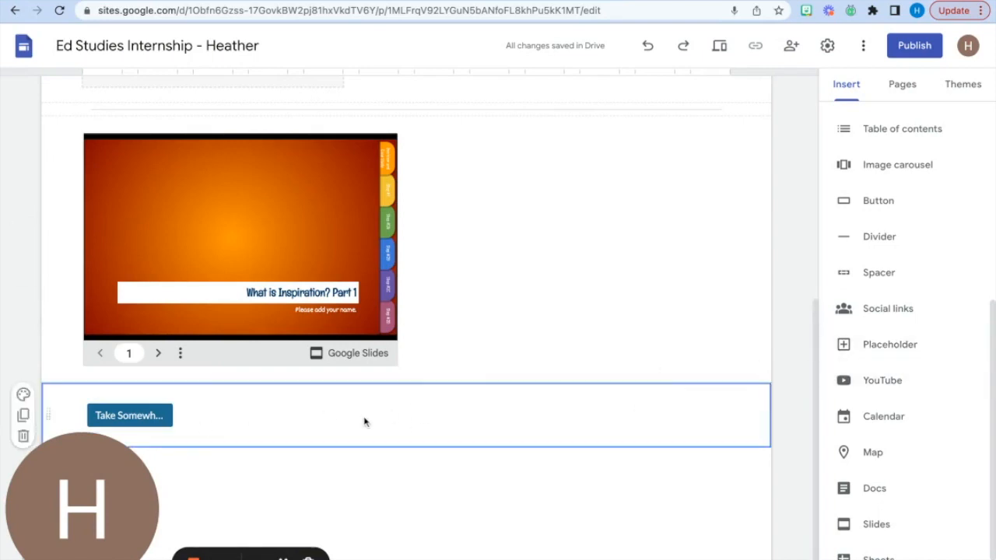
left_click(838, 345)
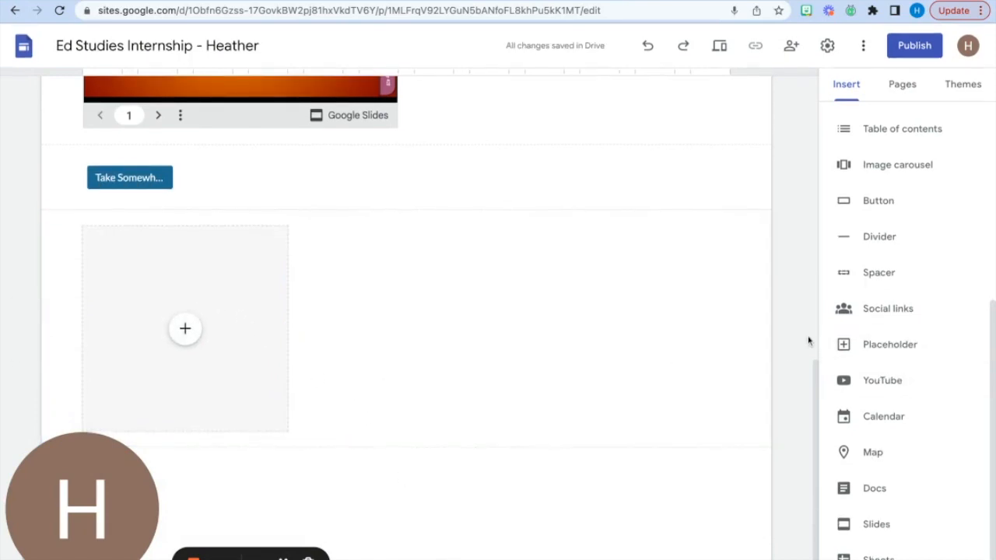
left_click(862, 316)
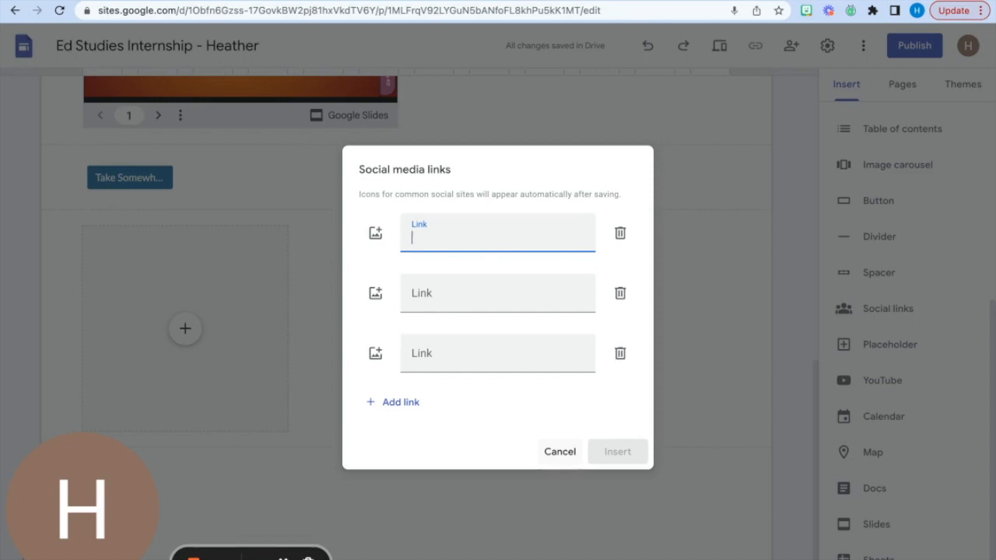
left_click(721, 449)
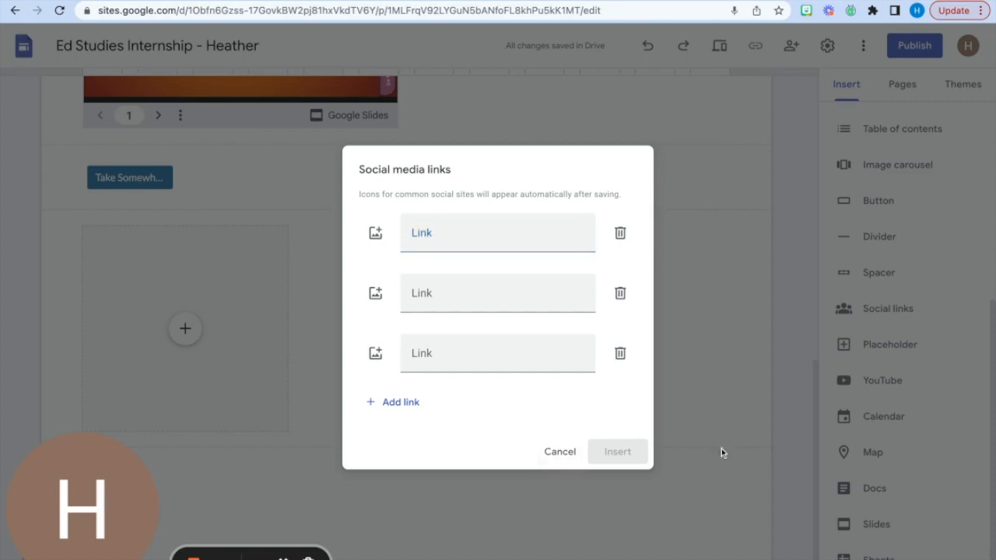
left_click(561, 452)
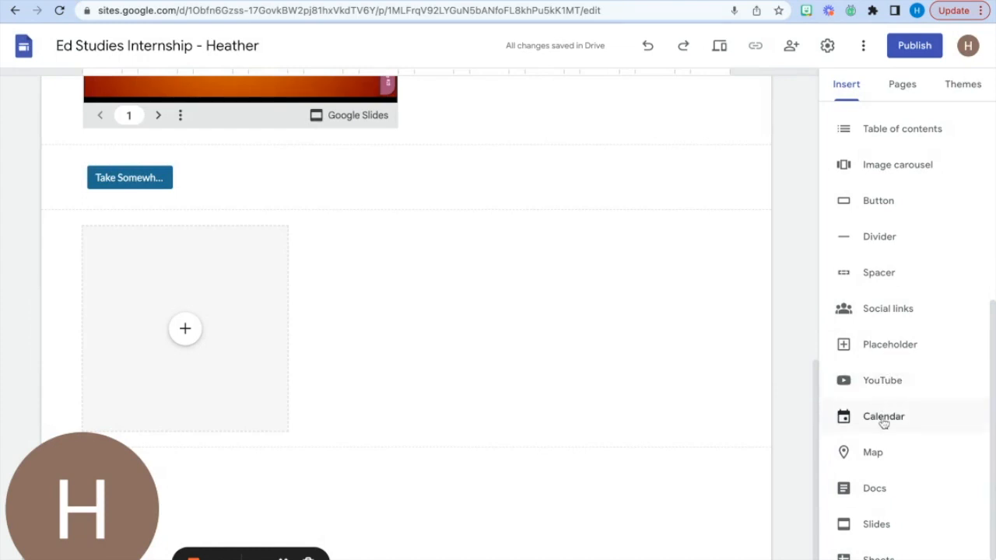
scroll(878, 522, "down", 2)
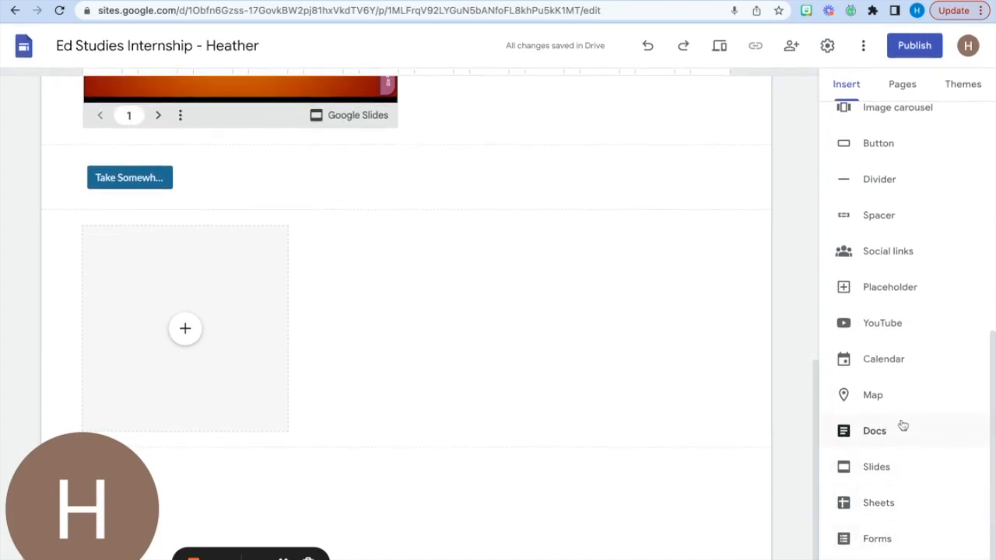
scroll(895, 350, "up", 3)
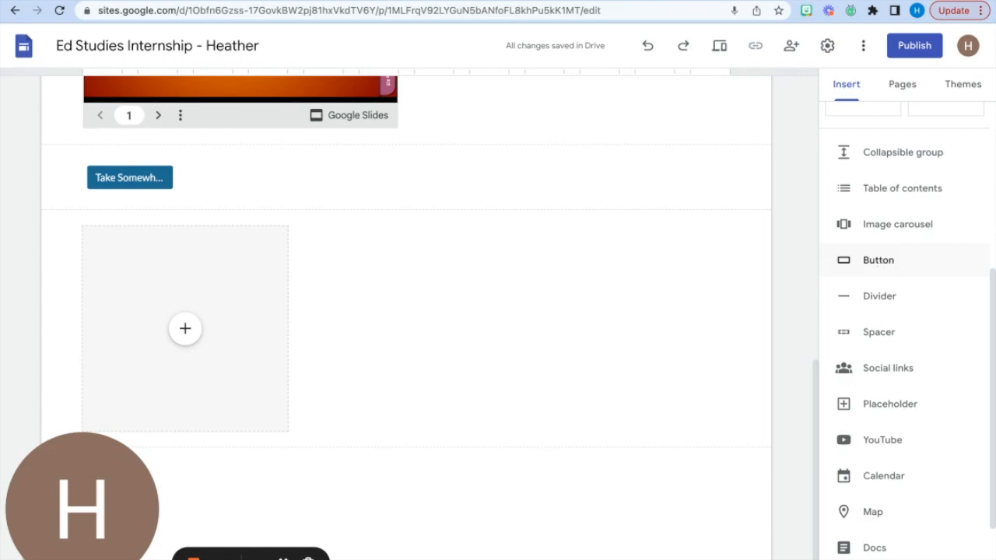
- Widen the "Take Somewhere Cool" button so that its full name fits on it
left_click(161, 177)
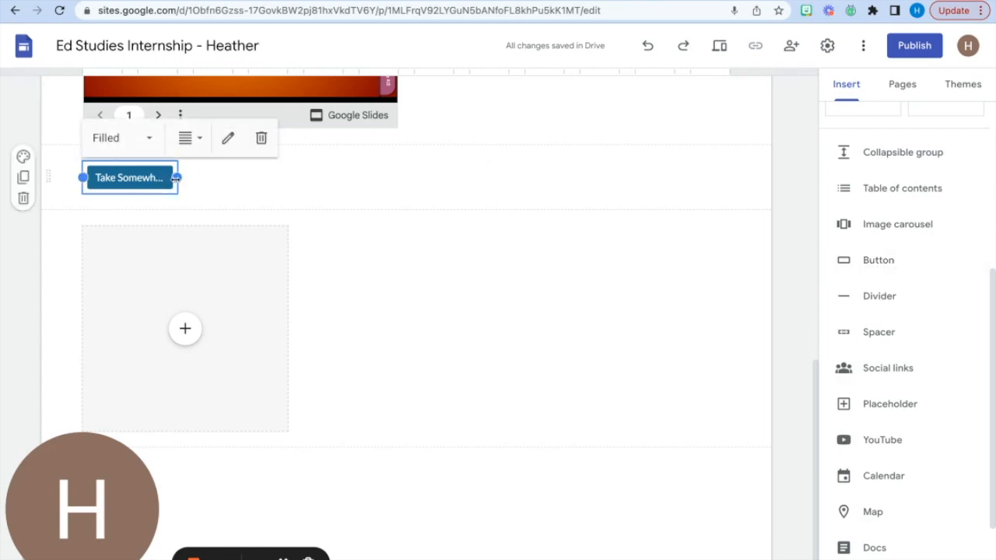
left_click_drag(178, 177, 342, 178)
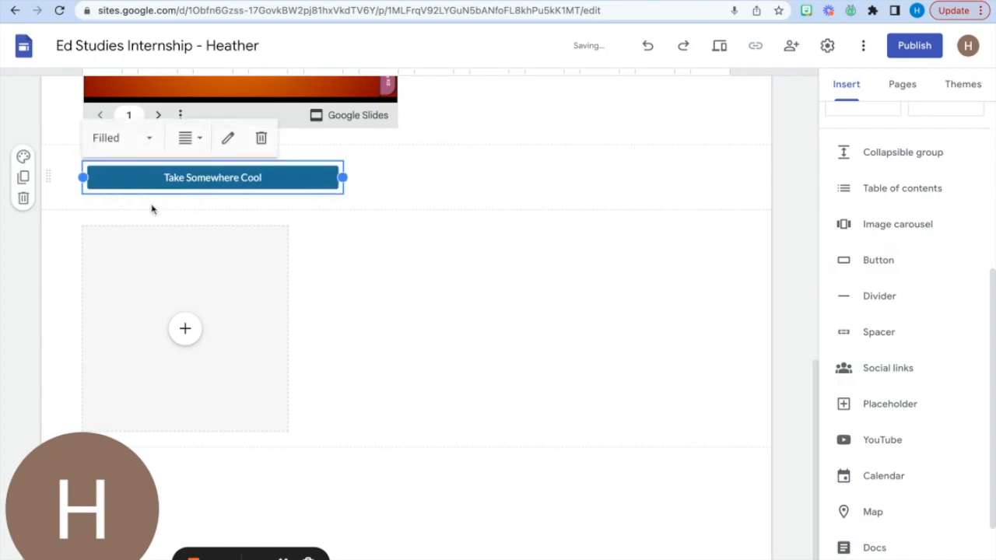
- Apply section color Style 3 to the image-and-text section below the HCD header and check the section's image background option
scroll(171, 221, "up", 4)
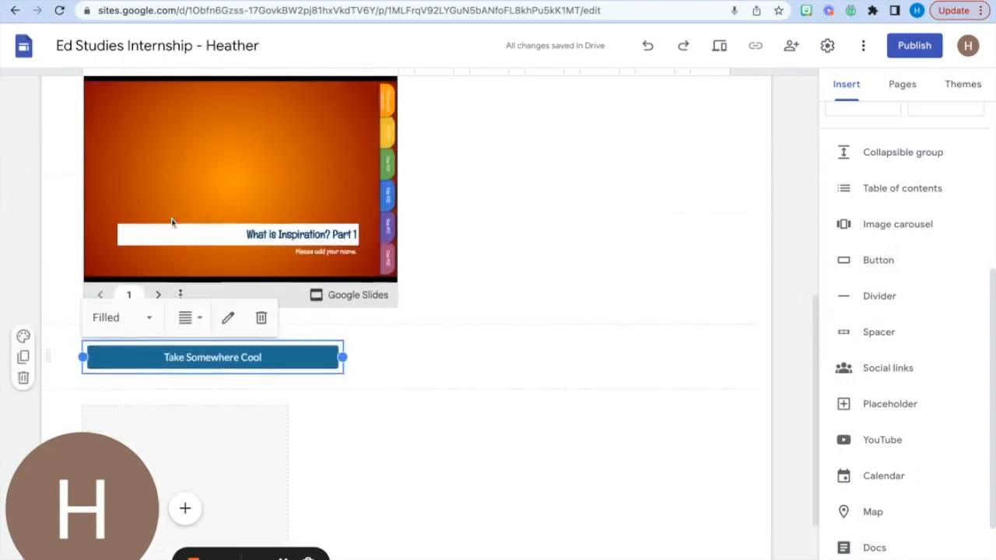
scroll(169, 254, "up", 3)
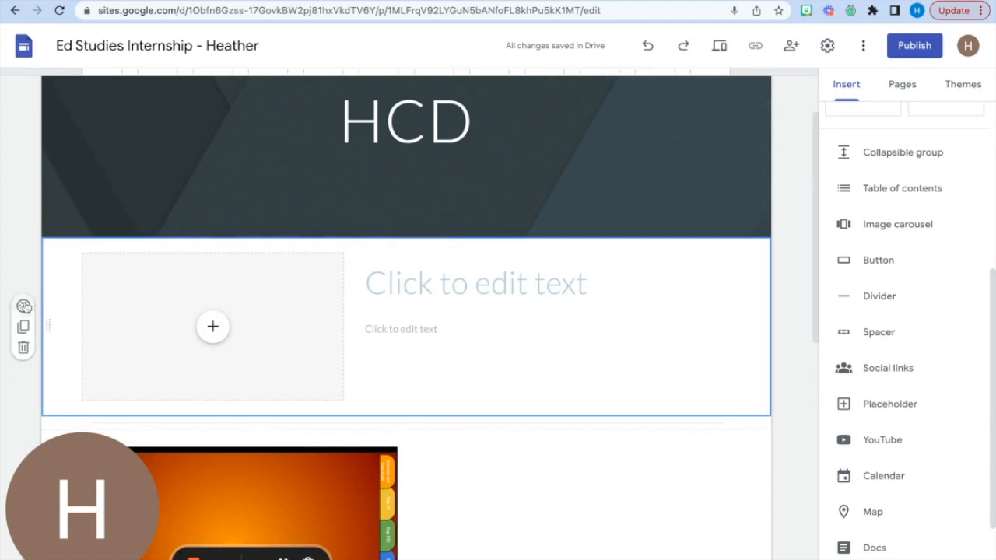
left_click(24, 306)
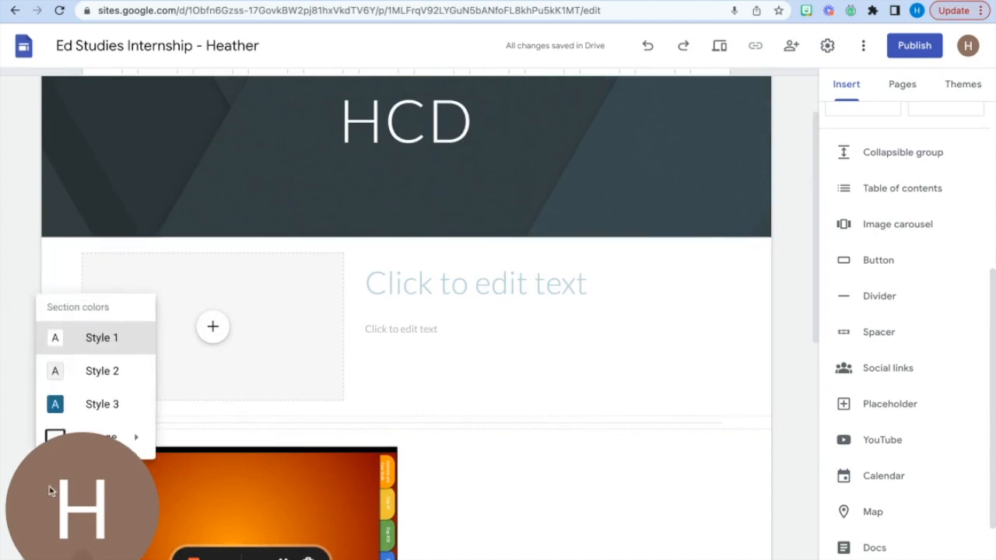
left_click_drag(56, 493, 352, 158)
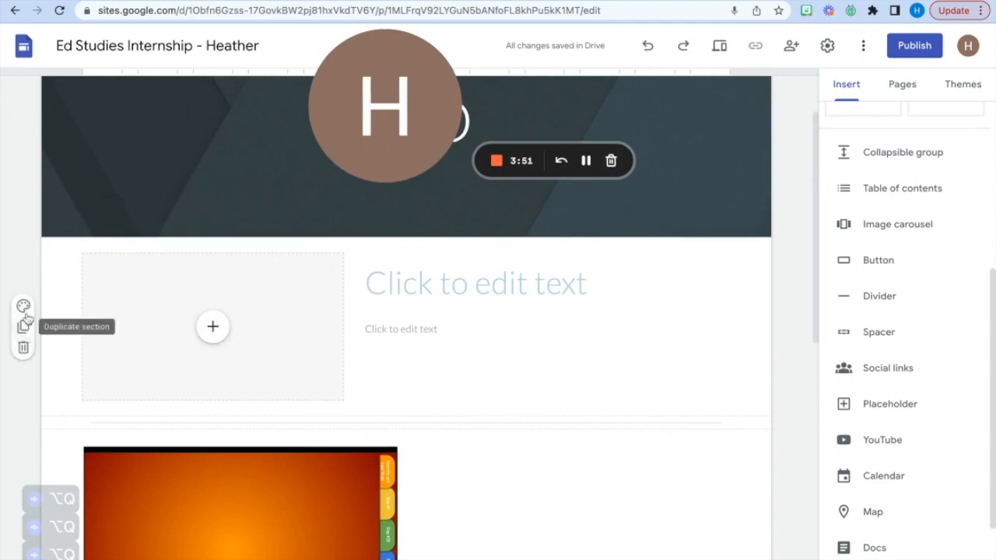
left_click(23, 307)
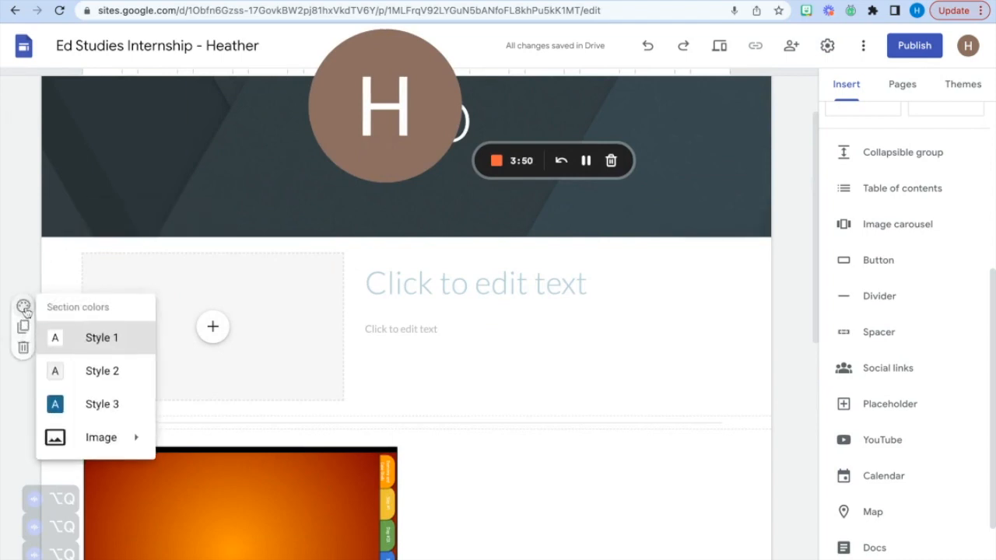
left_click(107, 406)
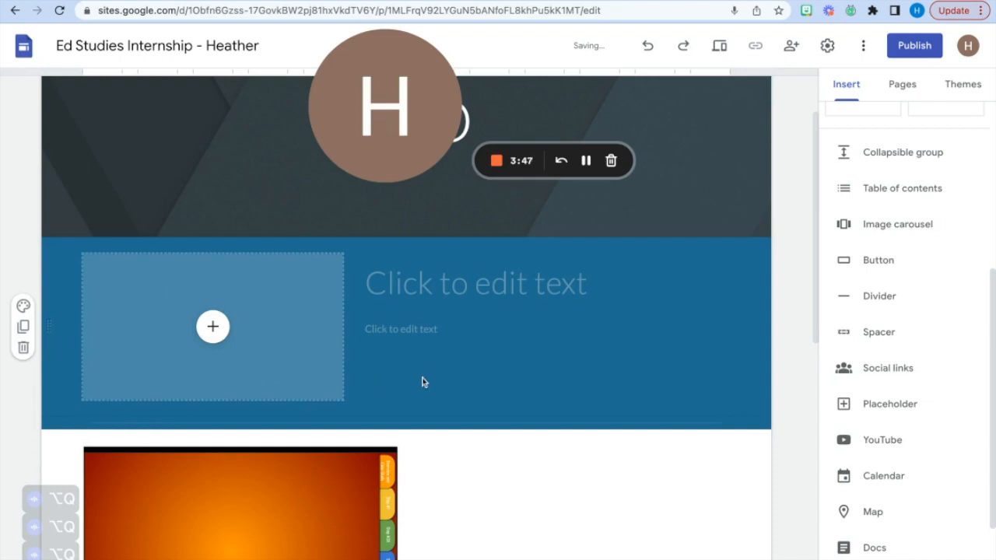
left_click(25, 306)
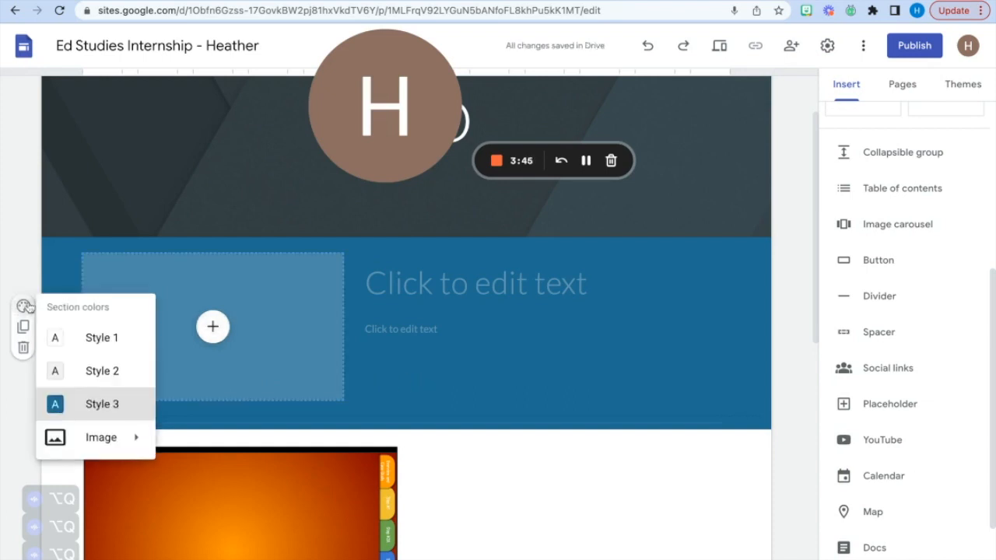
mouse_move(135, 441)
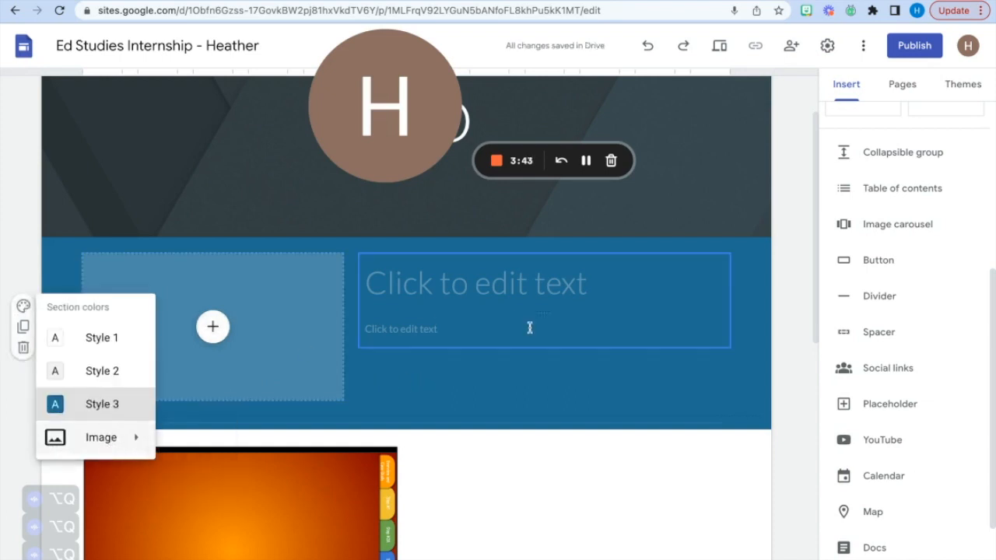
- Try the green and purple colors of the Simple theme and set a custom theme color of #00ffeb
left_click(978, 87)
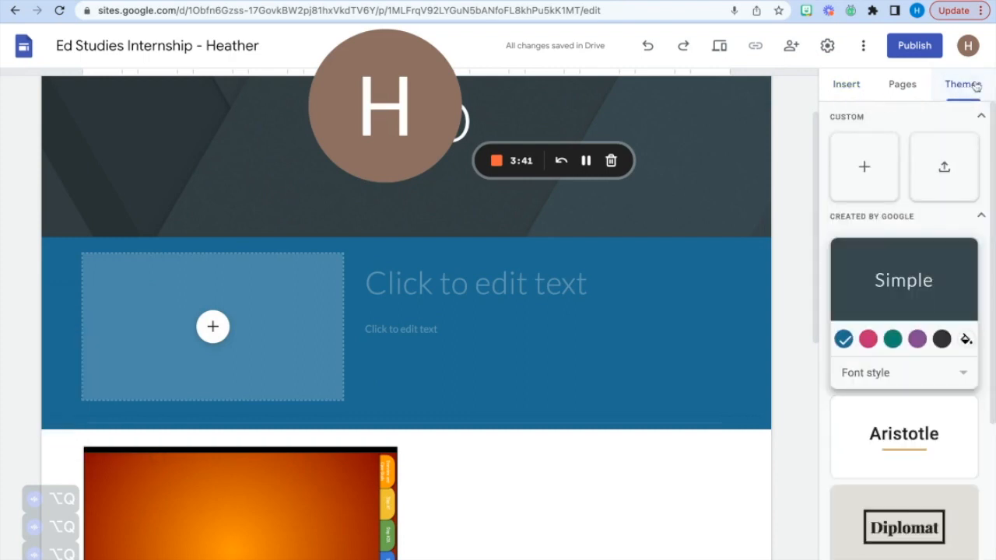
left_click(893, 339)
left_click(917, 339)
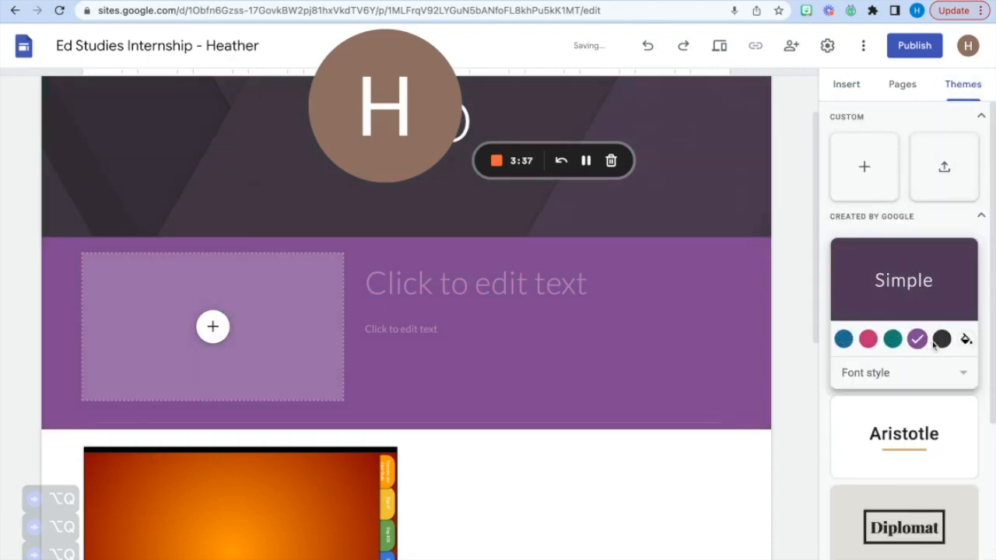
left_click(966, 339)
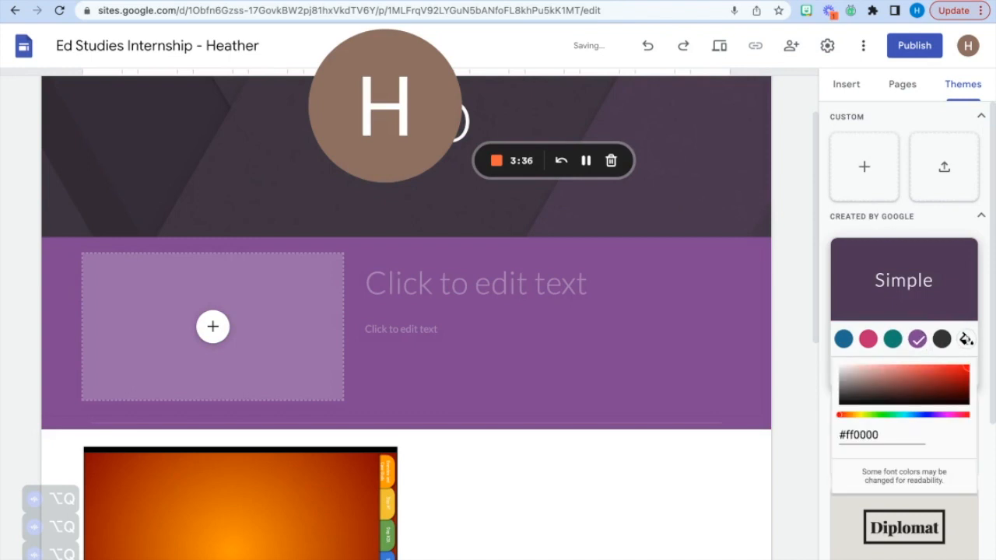
left_click(903, 415)
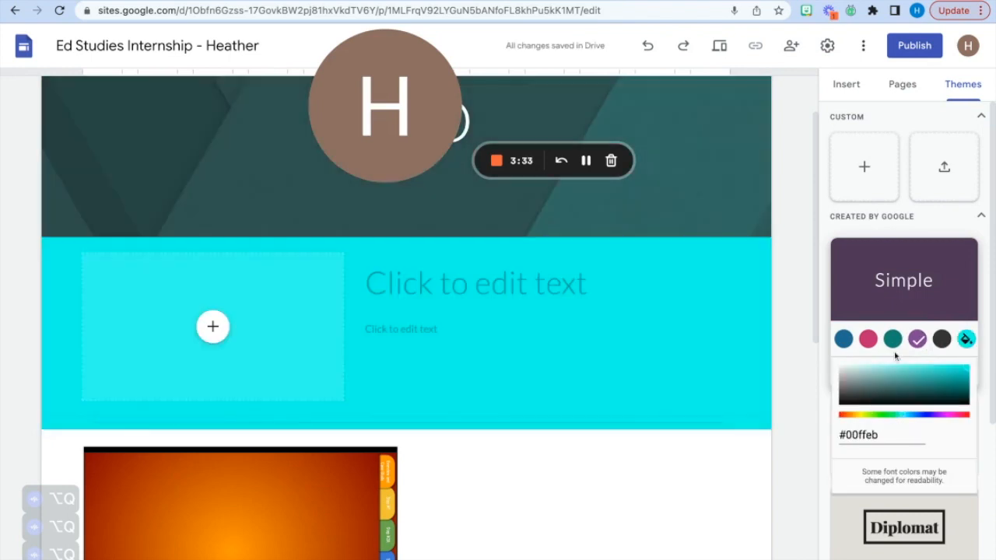
left_click(664, 485)
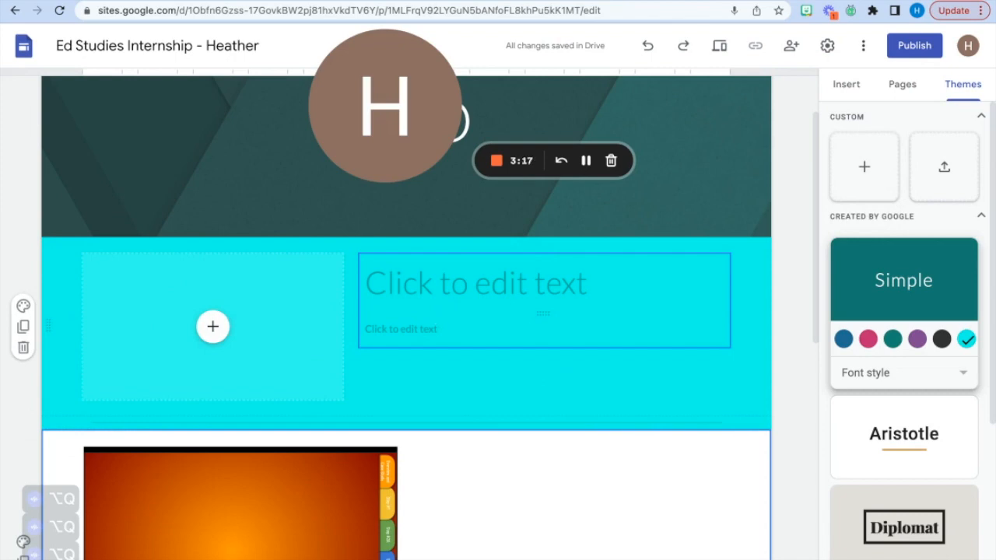
- Replace the HCD page's header background with the gallery photo of dark typewriter keys
left_click_drag(403, 118, 932, 120)
mouse_move(529, 183)
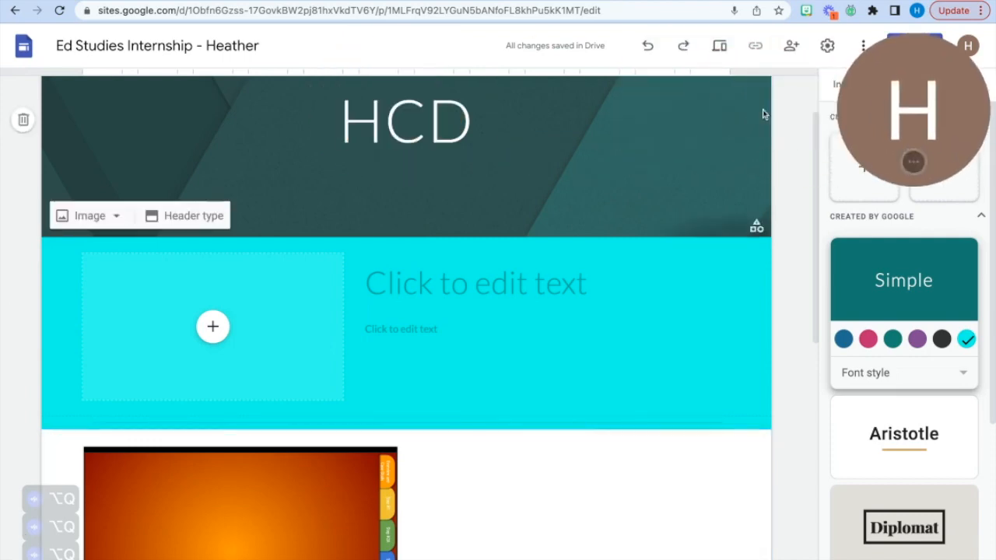
scroll(528, 183, "up", 1)
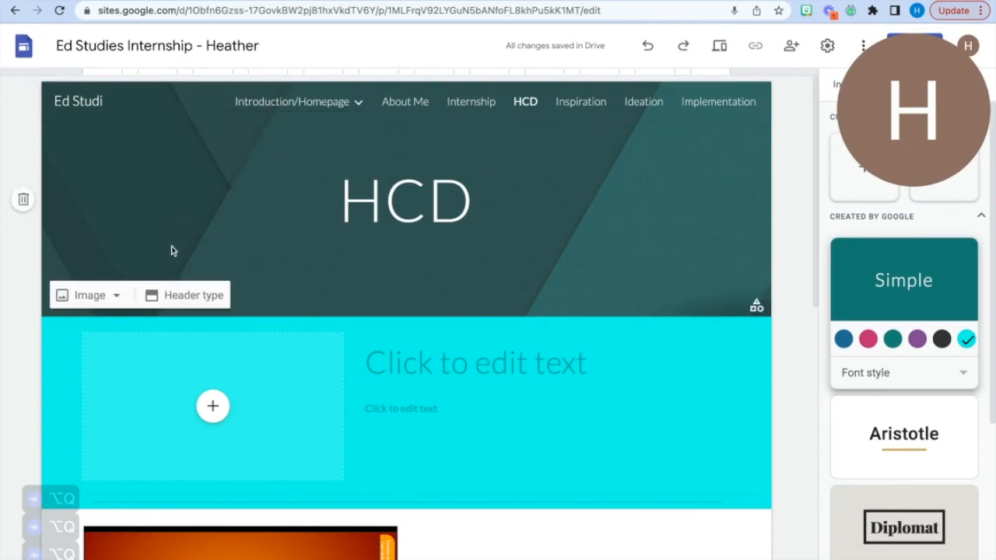
left_click(119, 296)
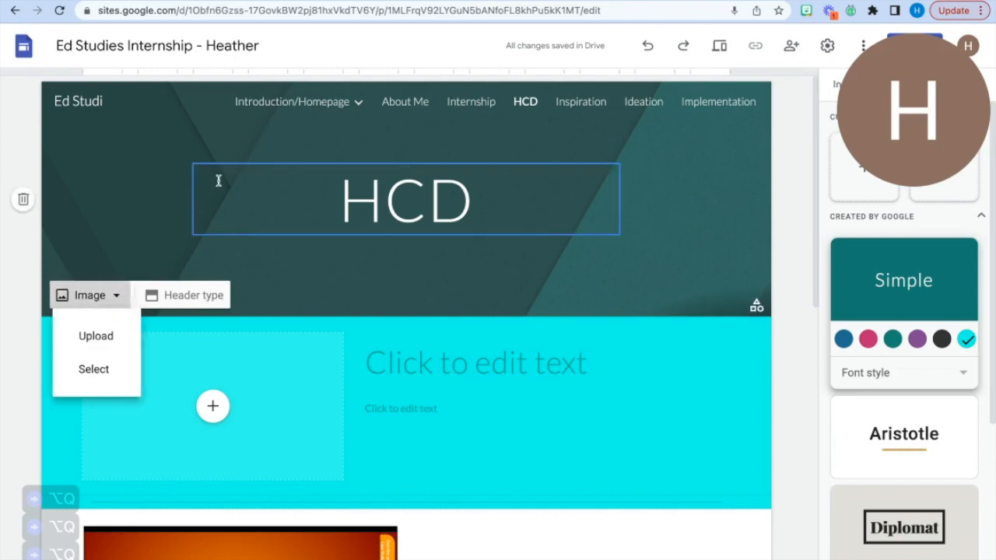
left_click(104, 371)
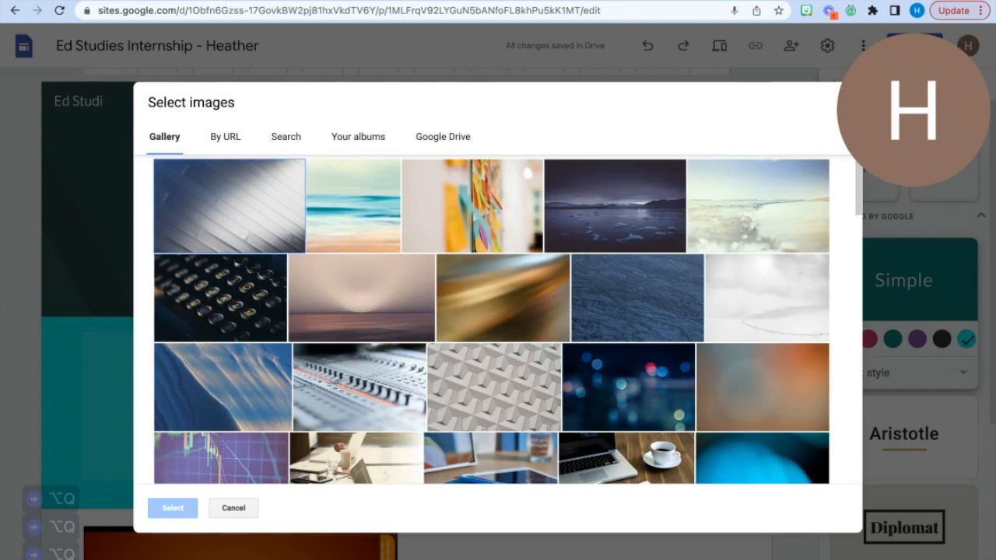
left_click(262, 307)
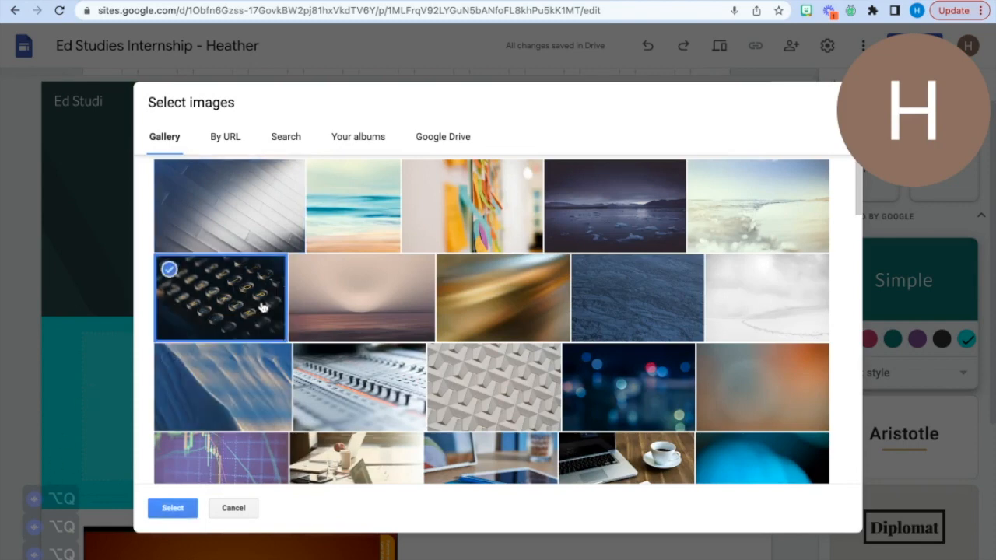
left_click(178, 510)
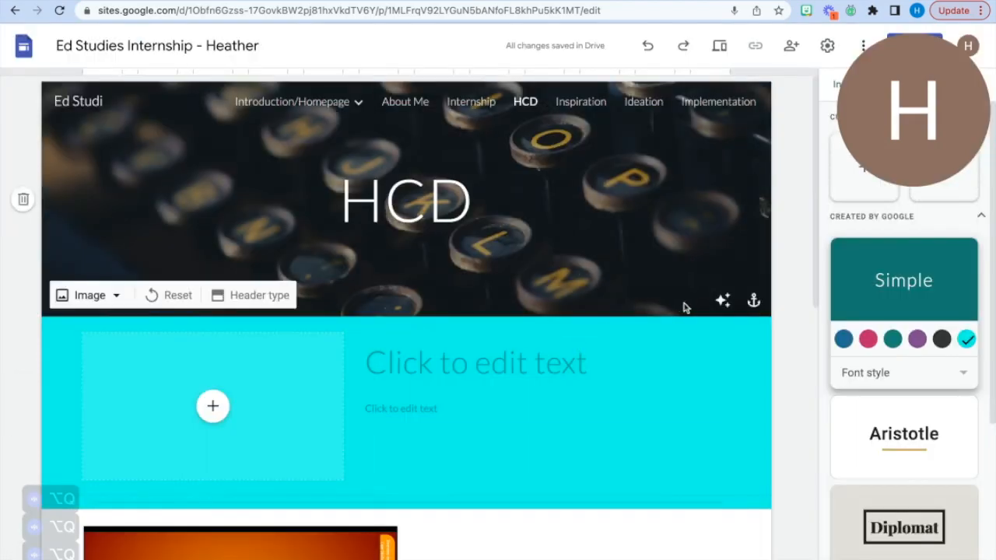
scroll(525, 294, "down", 1)
scroll(524, 298, "down", 10)
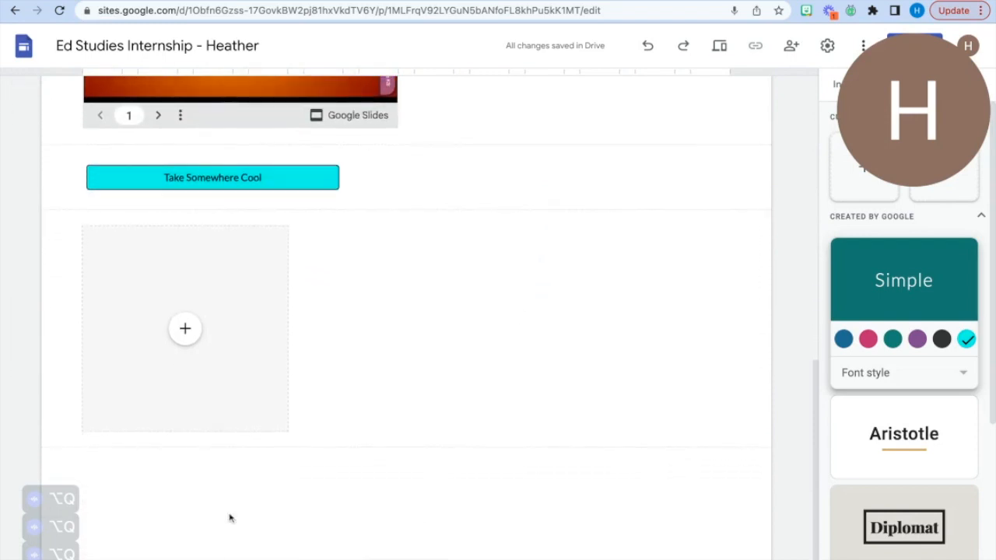
scroll(261, 470, "up", 2)
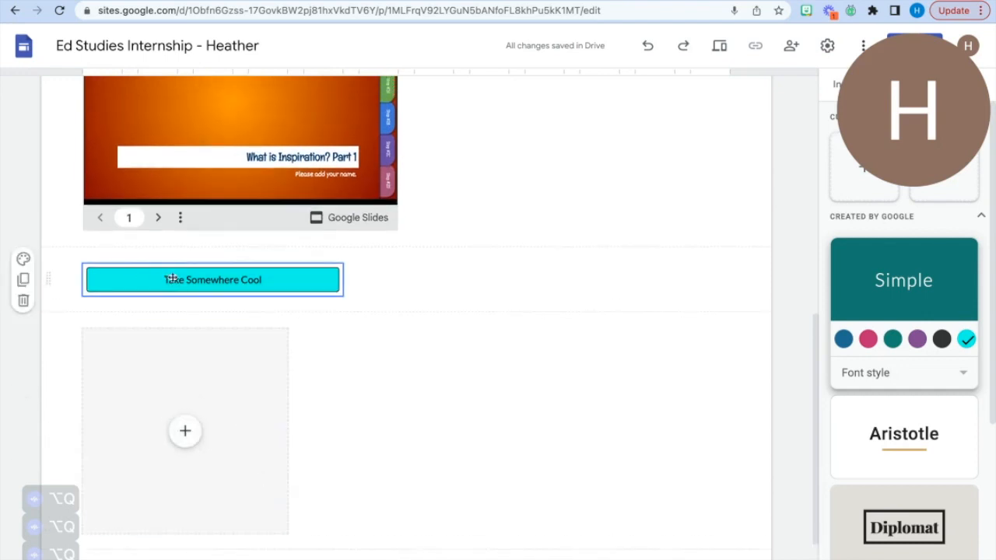
left_click(278, 280)
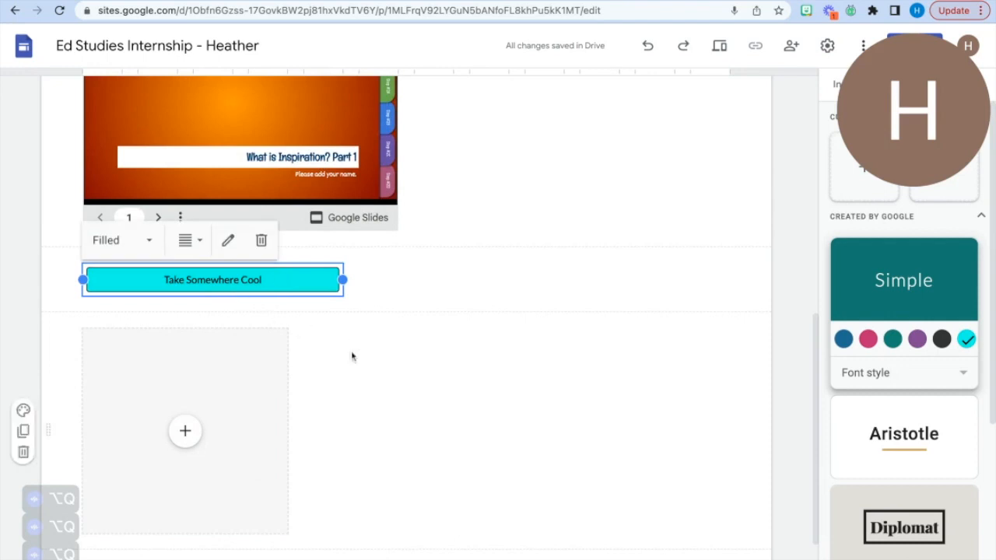
scroll(376, 387, "down", 1)
scroll(377, 387, "up", 10)
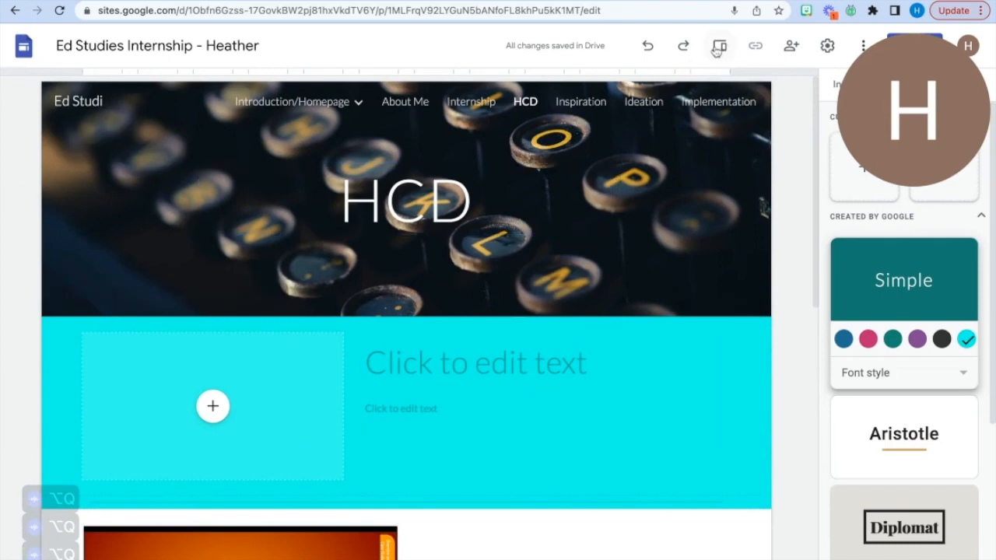
left_click_drag(882, 103, 174, 10)
left_click_drag(216, 55, 104, 55)
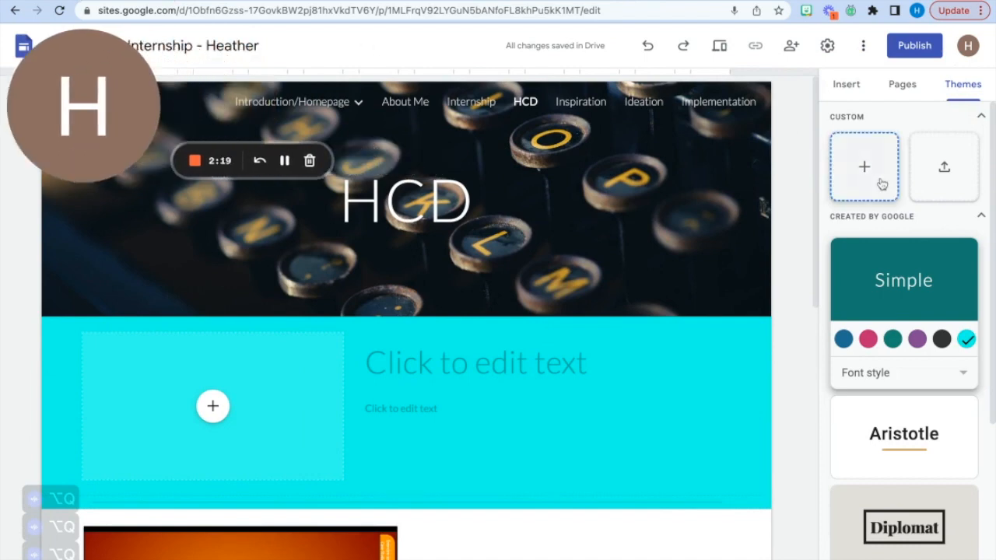
- Try the Aristotle, Diplomat, Vision and Level themes on the site one after another
left_click(875, 446)
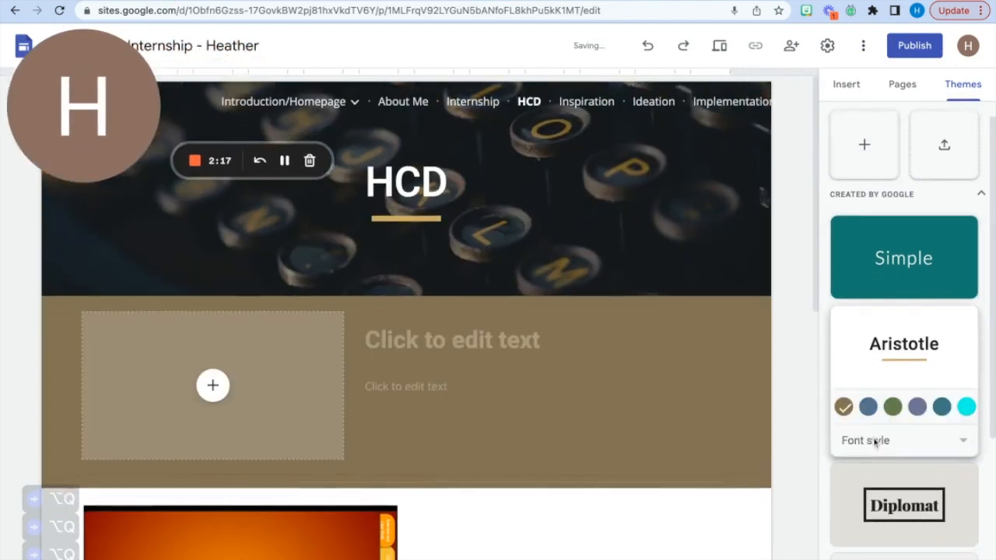
left_click(903, 489)
scroll(901, 485, "down", 4)
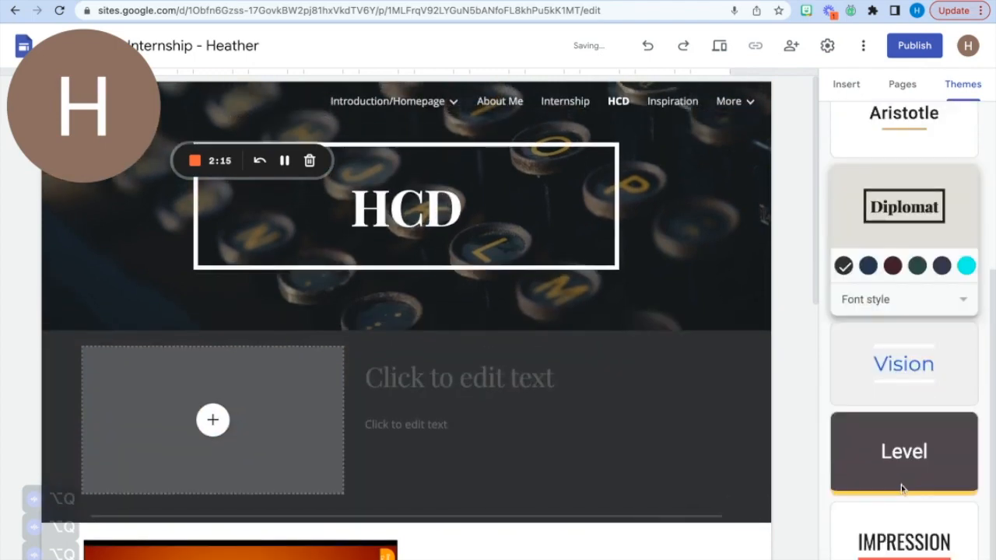
left_click(906, 378)
left_click(915, 455)
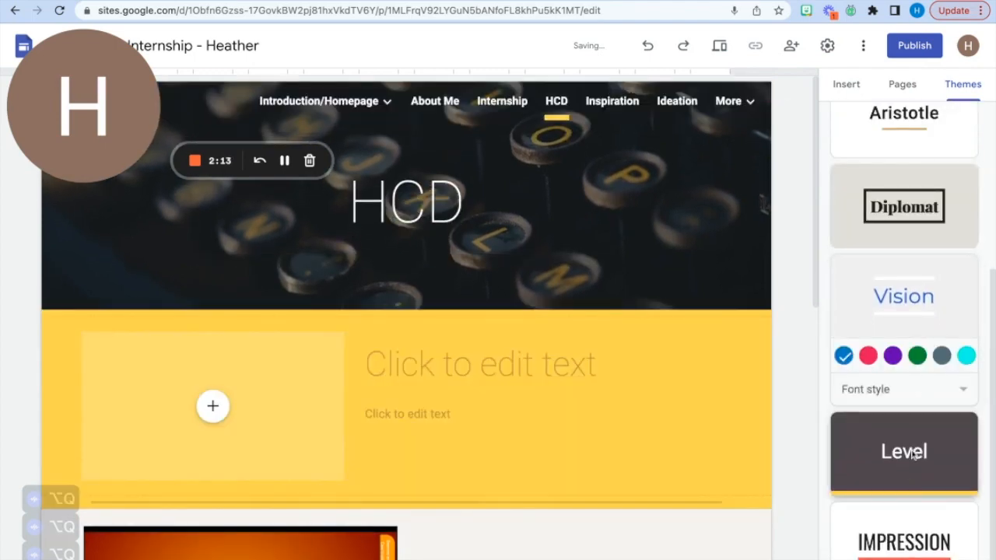
- Apply the Impression theme to the site, try its green color and set the theme color to dark gray
left_click(905, 551)
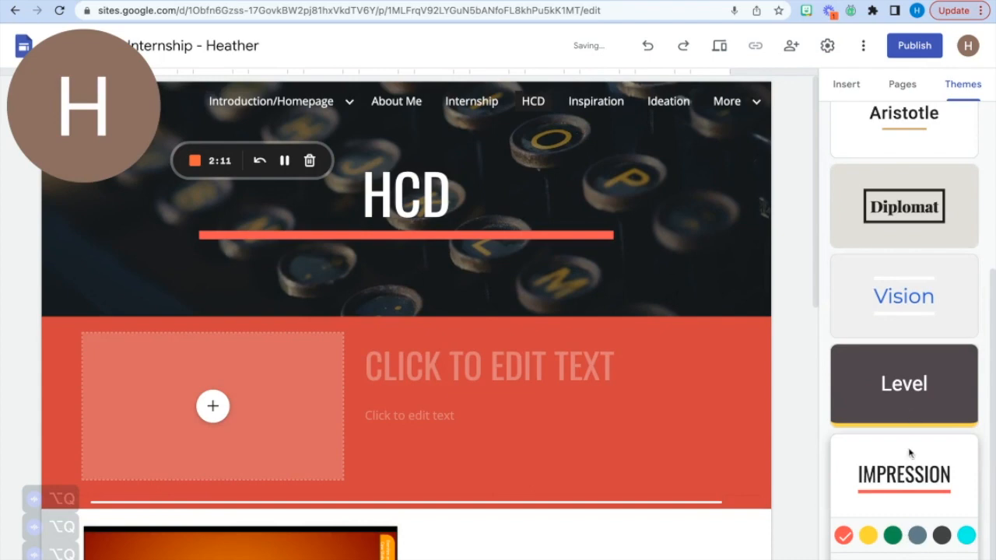
left_click(893, 536)
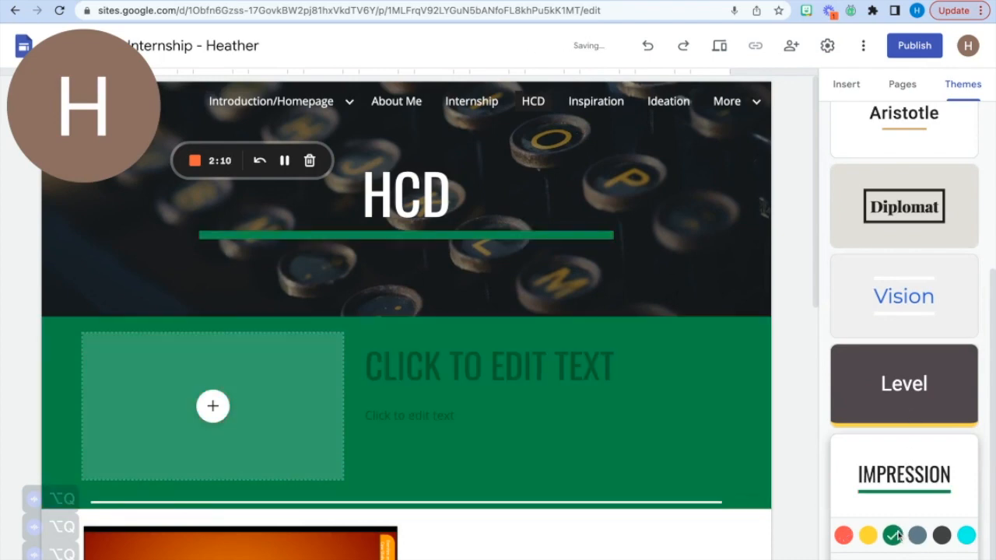
left_click(942, 536)
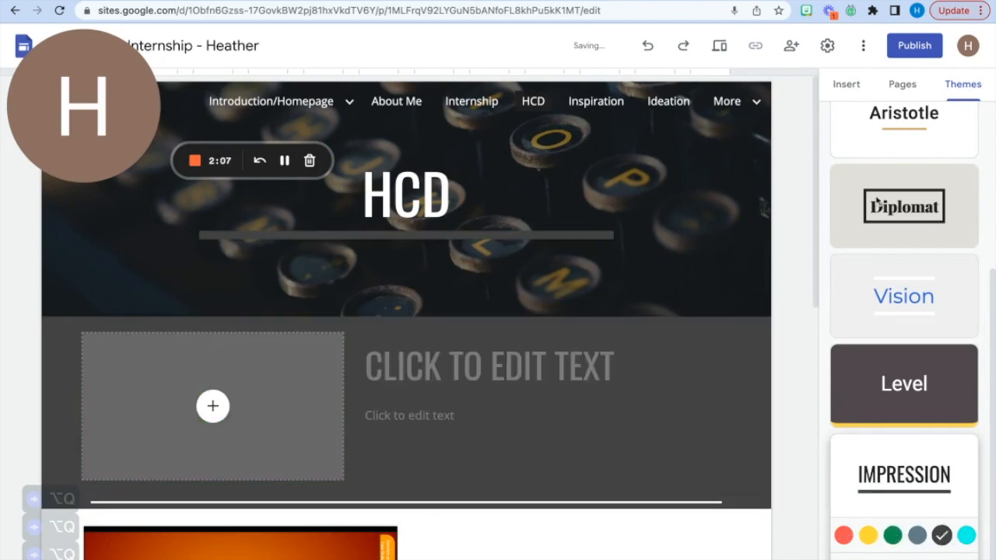
scroll(877, 210, "up", 4)
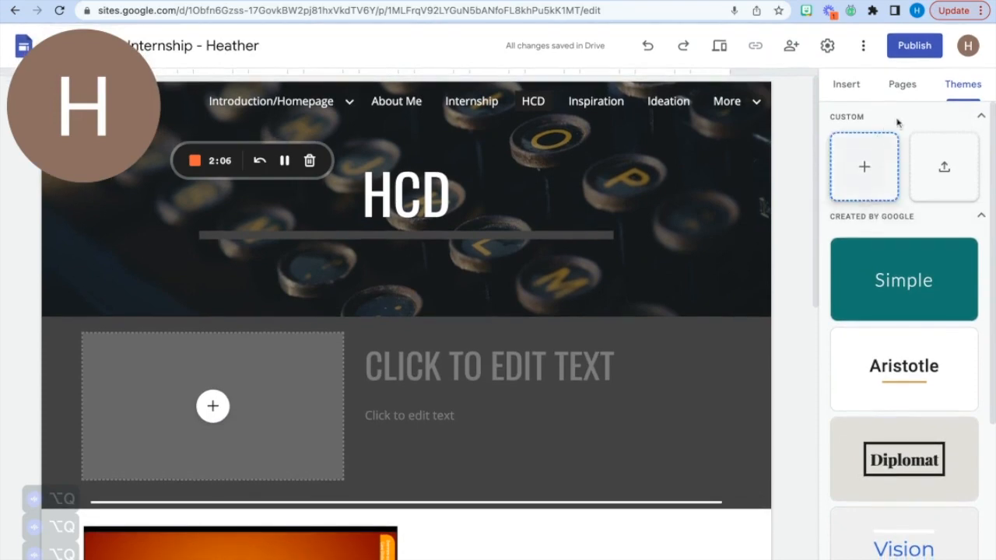
- Insert a table of contents and a collapsible group between the HCD header and the image-and-text section
left_click(905, 86)
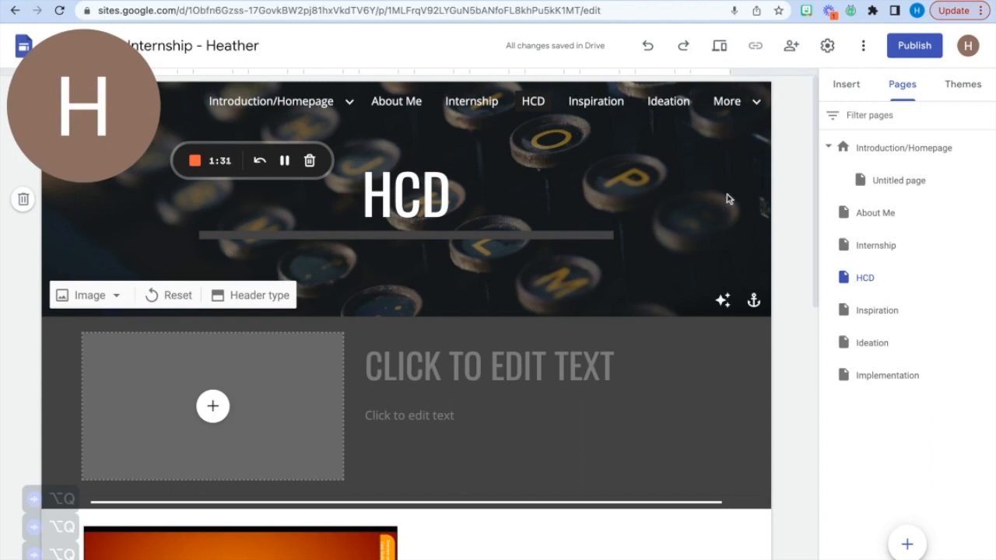
left_click(839, 86)
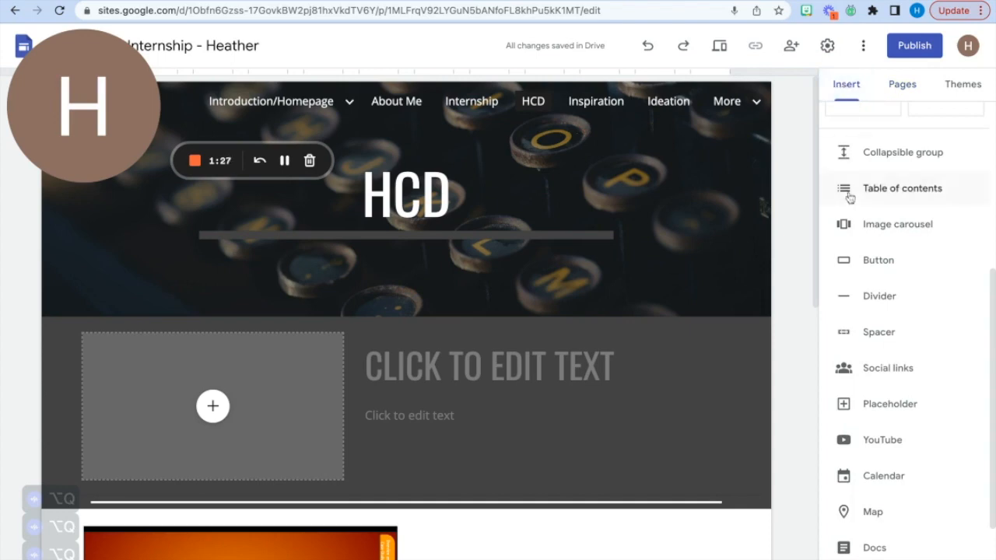
scroll(677, 370, "down", 10)
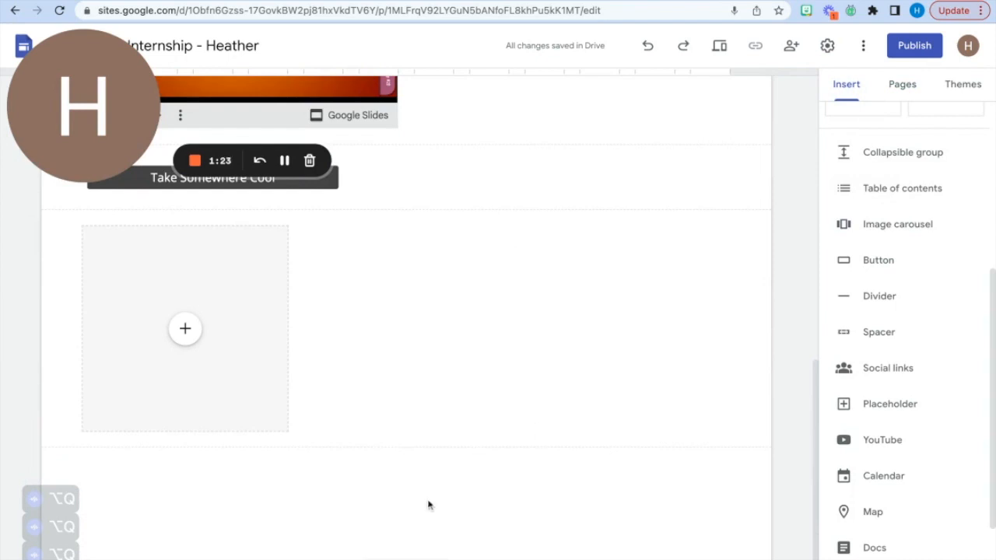
left_click(872, 191)
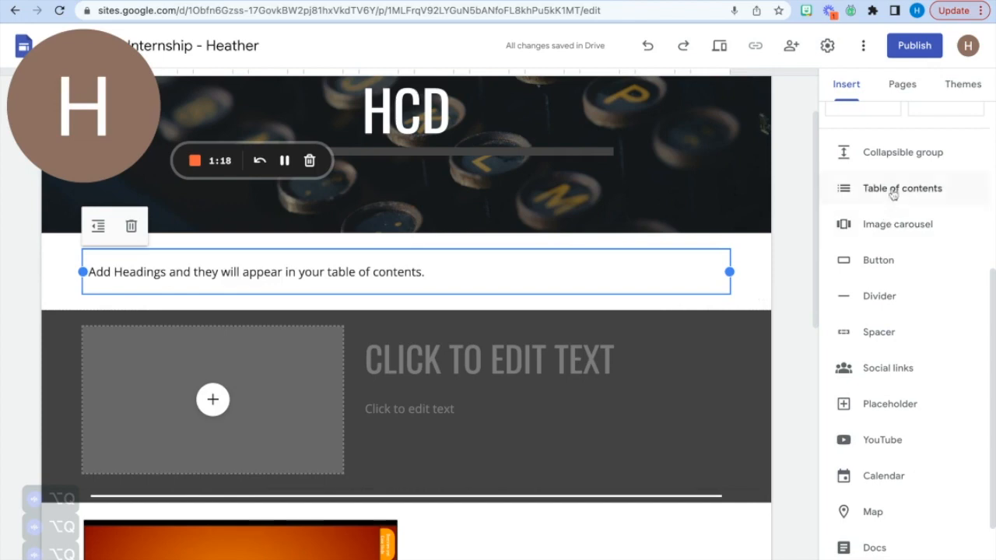
left_click(895, 155)
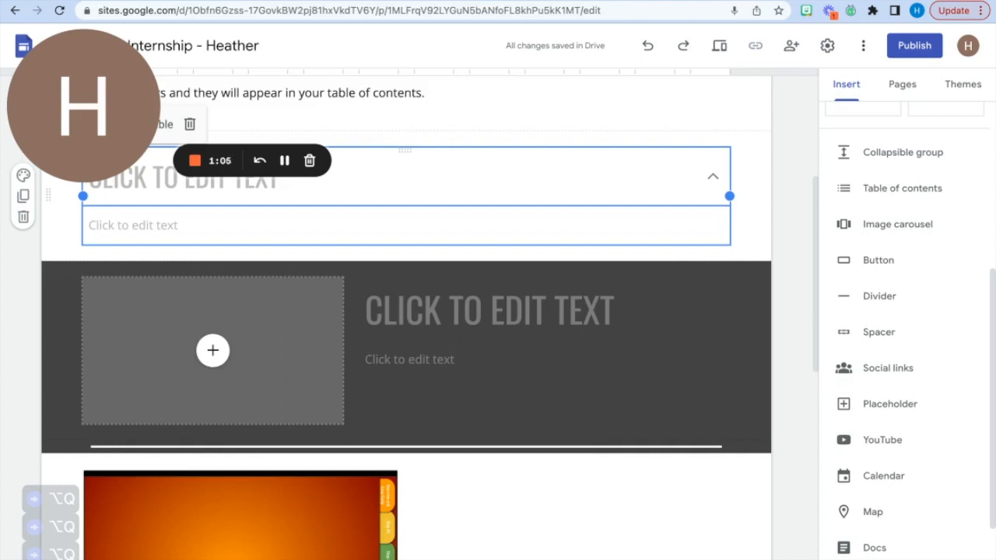
- Check the image selection for an image carousel and leave it without inserting anything
left_click(866, 225)
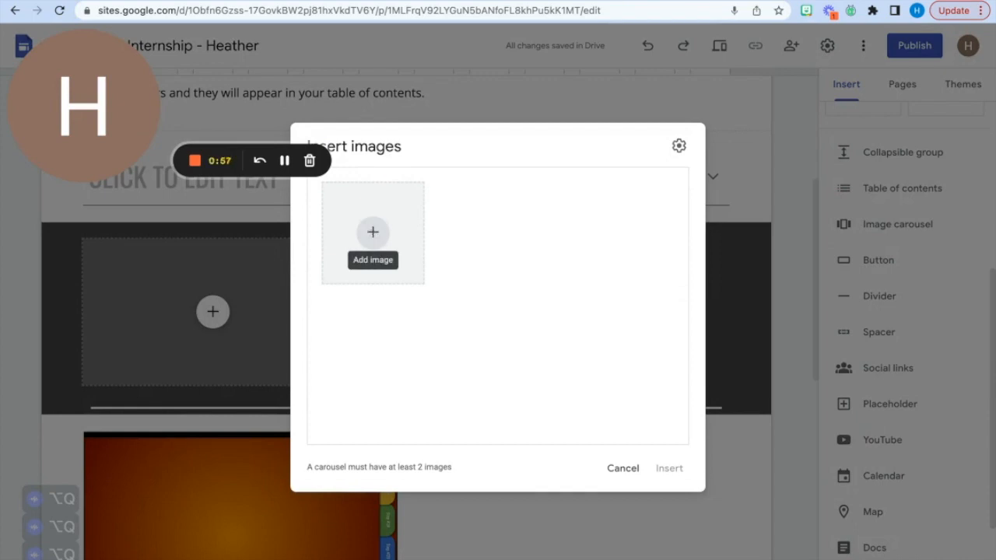
left_click(622, 468)
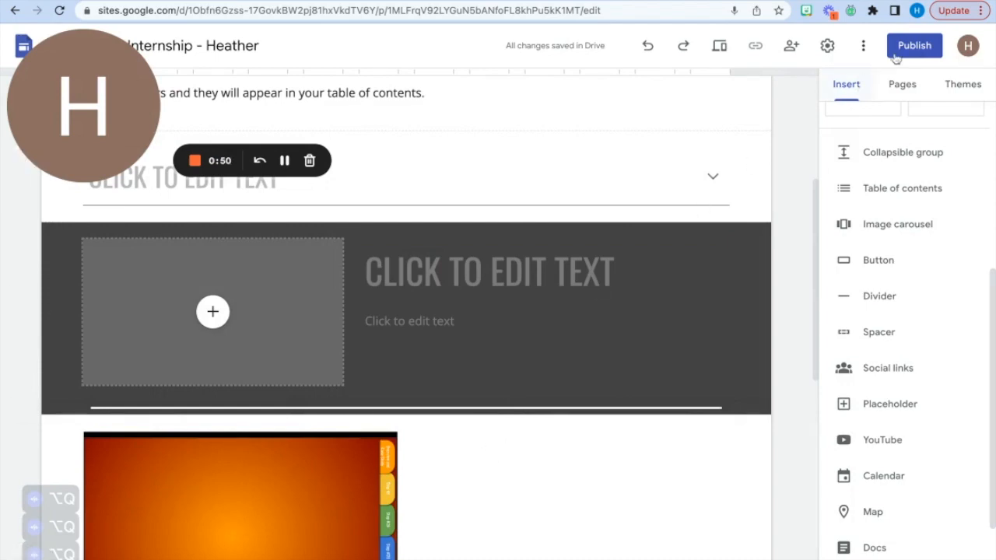
- Publish the site under the web address edstudi and check the review of unpublished changes
left_click(917, 45)
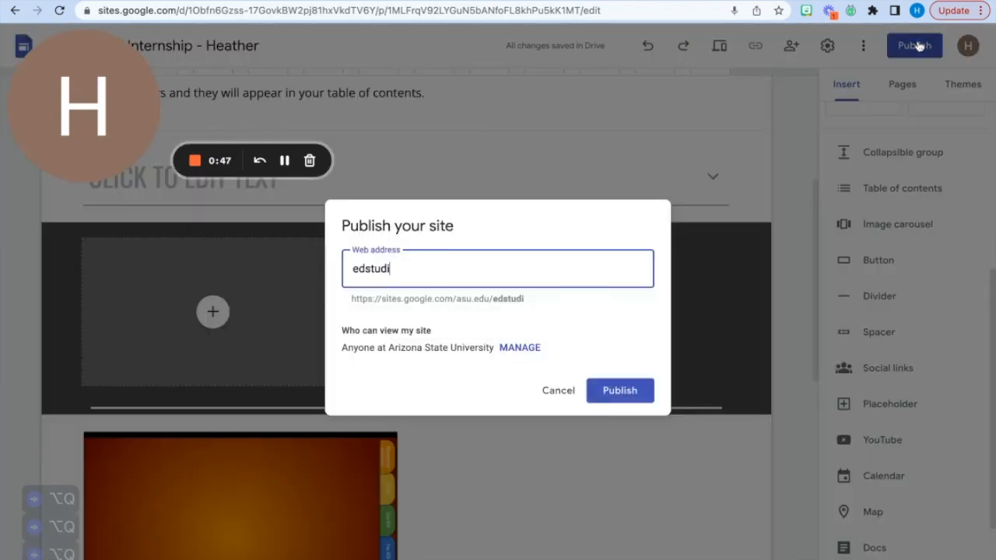
left_click(632, 394)
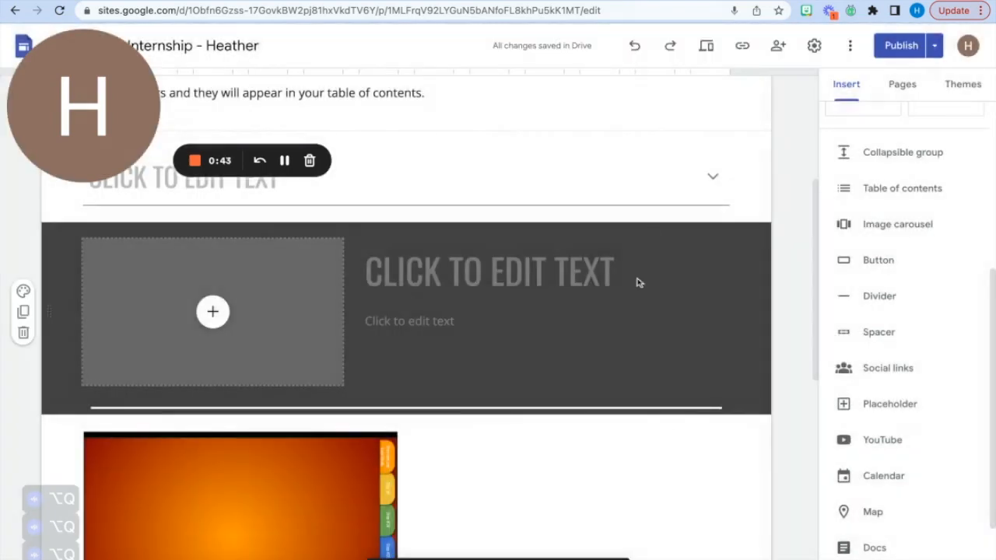
left_click(899, 47)
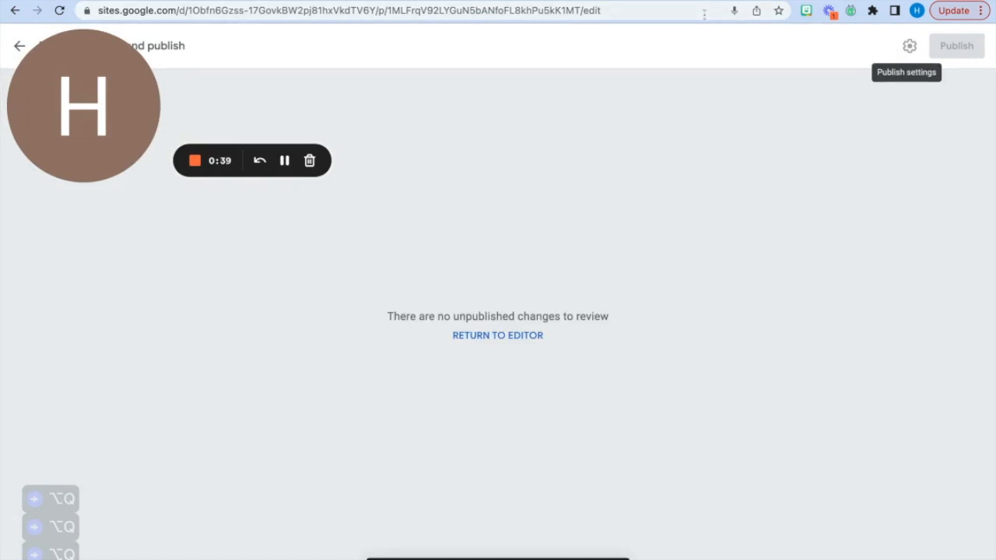
left_click(24, 46)
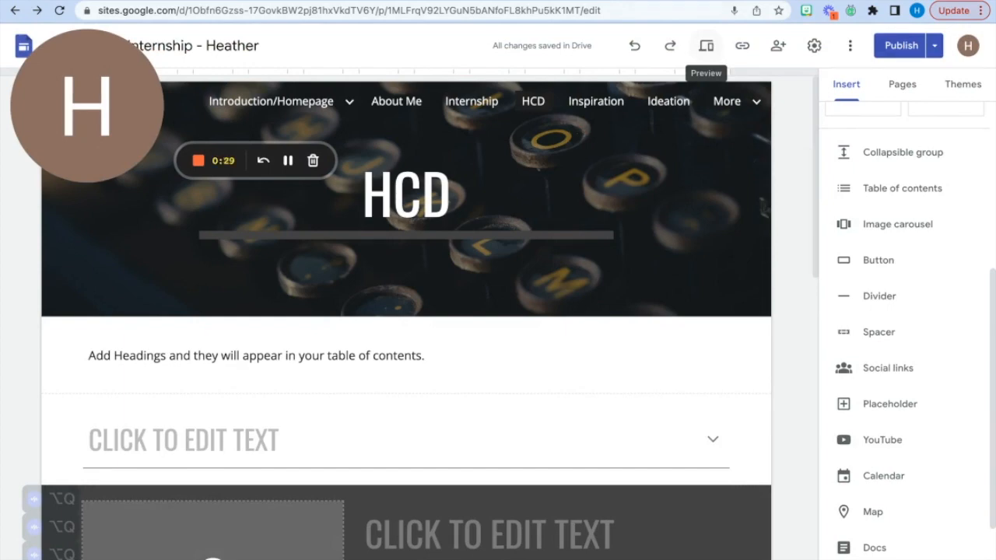
- Preview the HCD page in the phone, tablet and large-screen layouts, checking its header, slides, button and placeholder
left_click(707, 49)
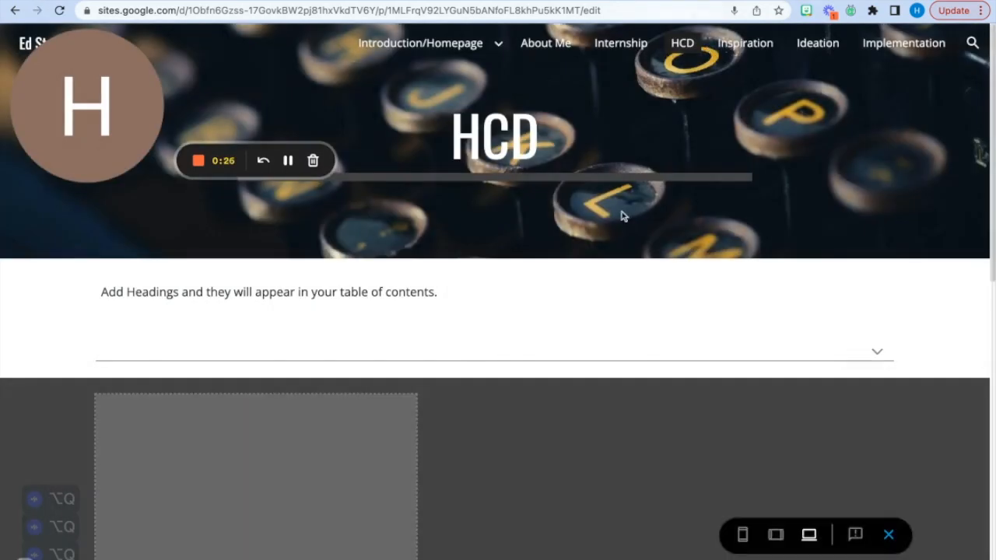
scroll(563, 373, "down", 10)
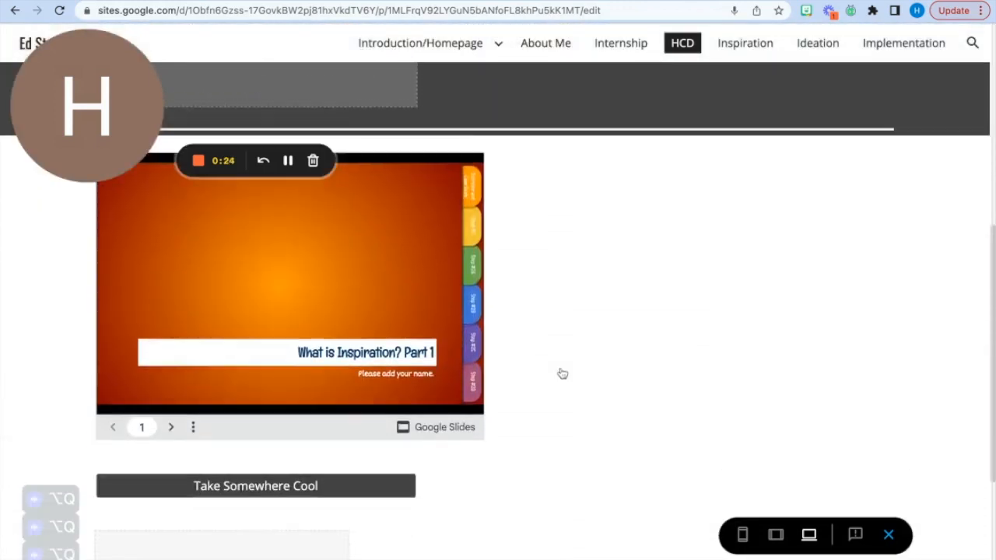
scroll(563, 374, "down", 1)
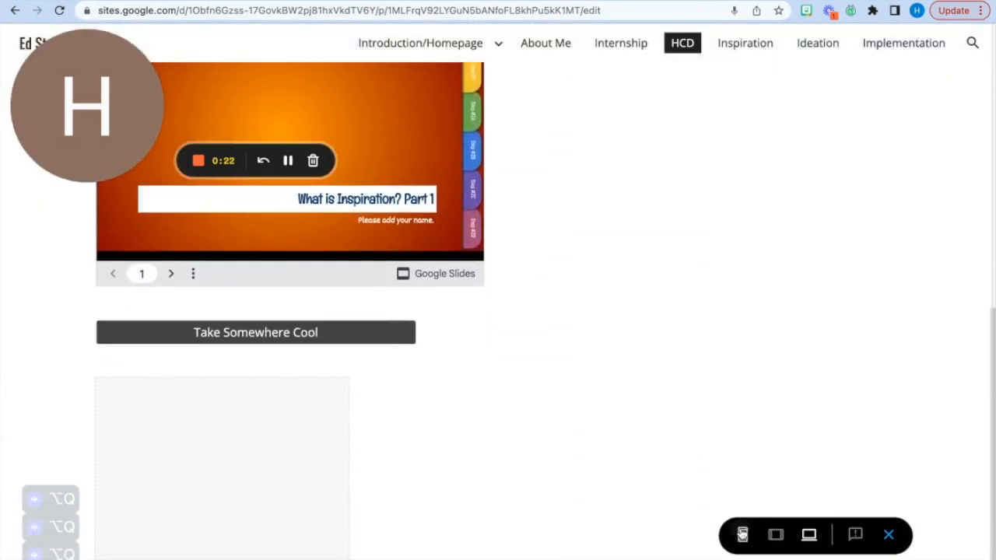
left_click(742, 534)
scroll(562, 416, "down", 2)
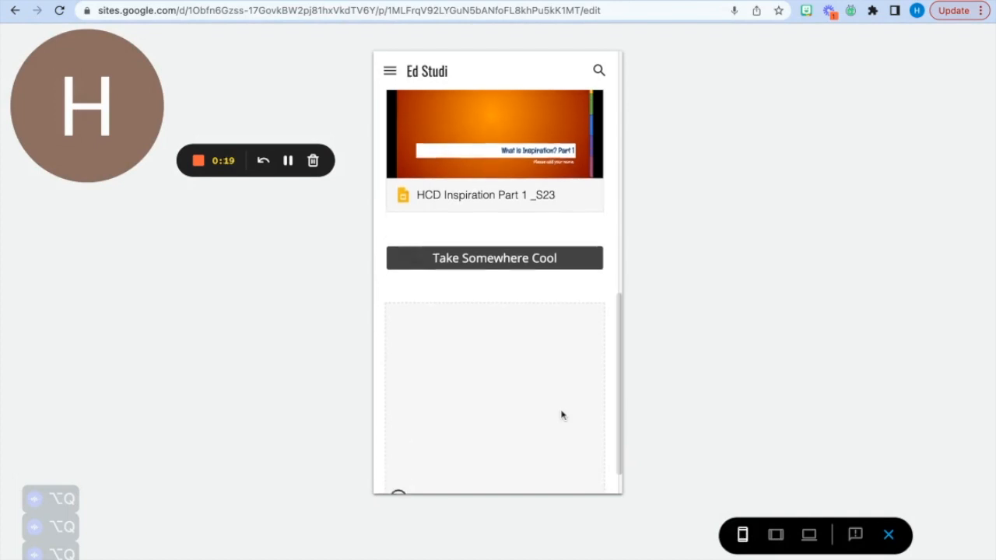
scroll(562, 416, "up", 5)
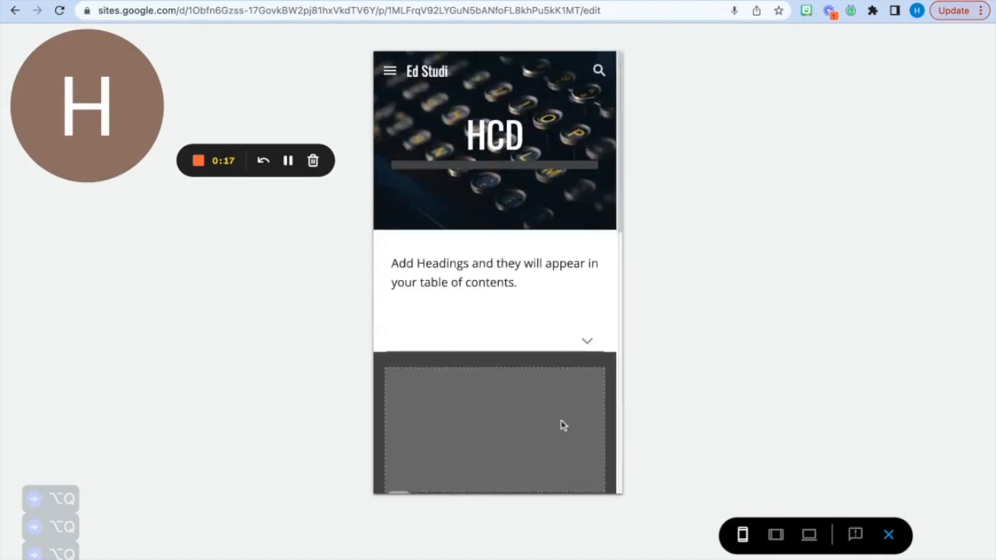
left_click(776, 536)
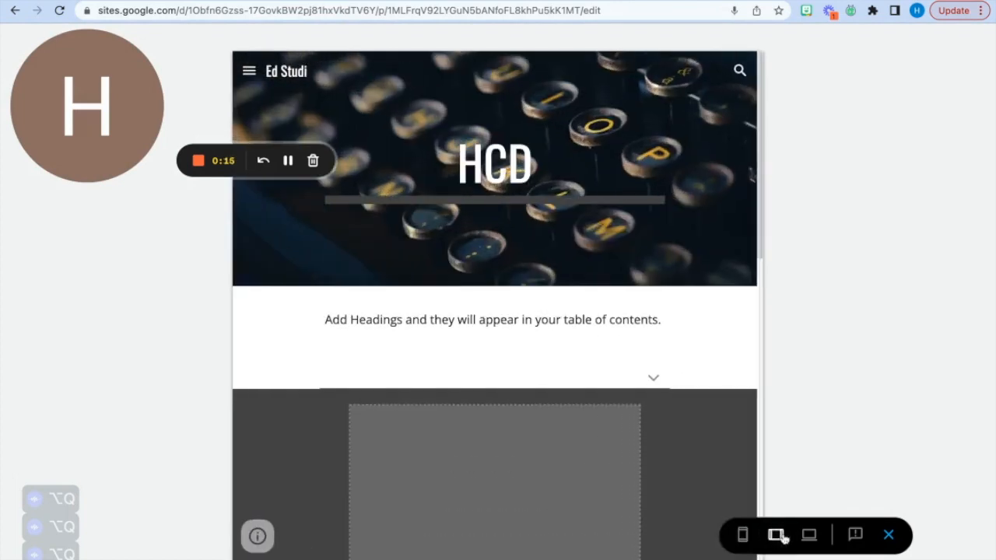
left_click(809, 536)
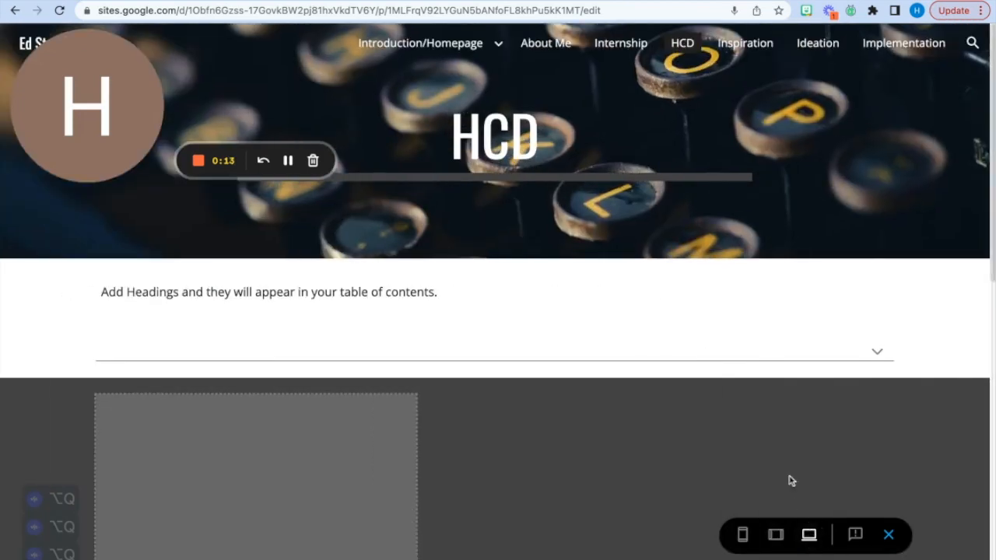
scroll(783, 403, "down", 8)
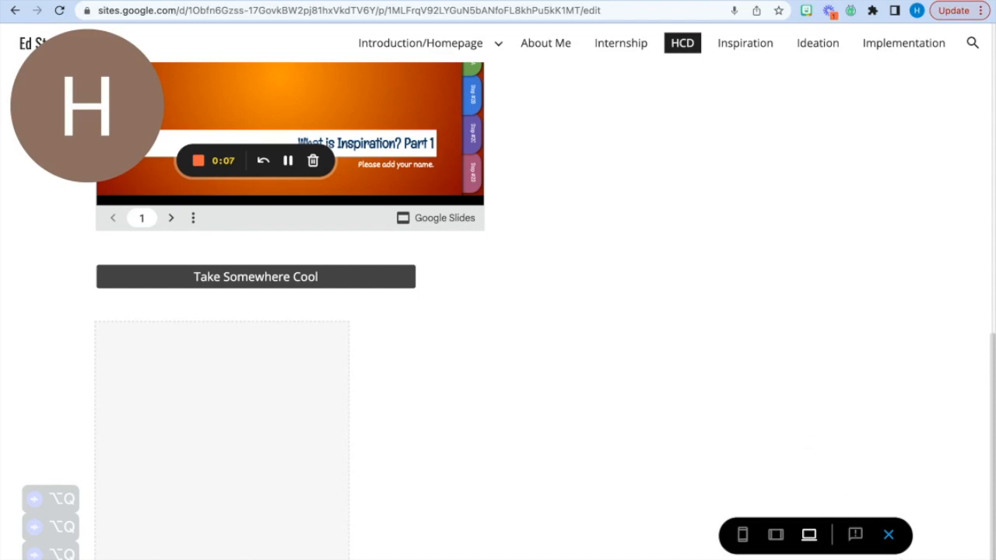
left_click(890, 536)
scroll(498, 312, "up", 1)
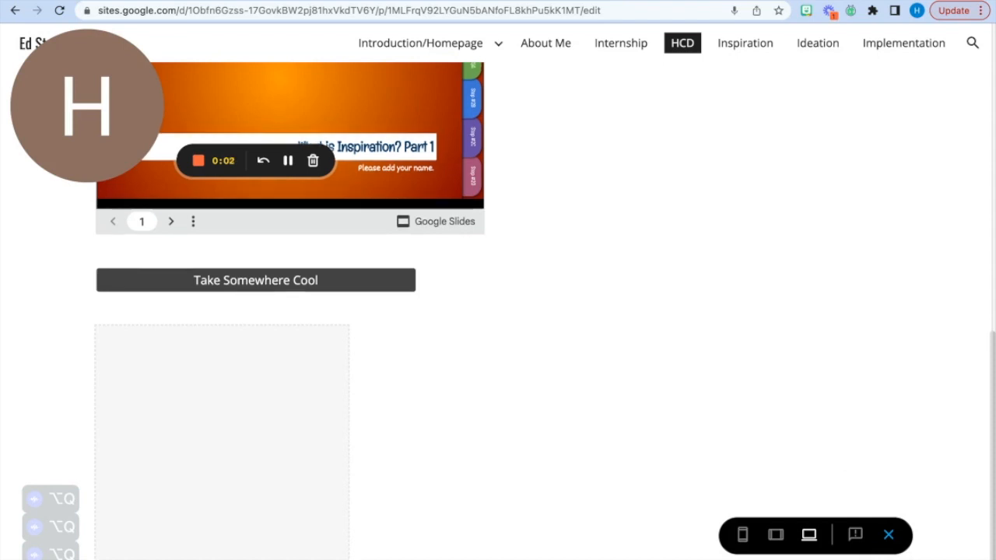